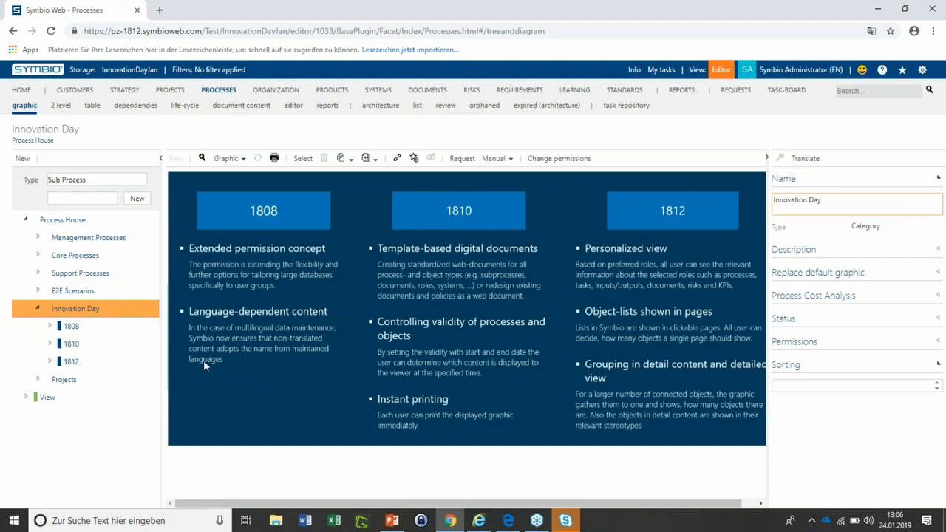
Open the Permission External sub process under 1808 in the Innovation Day category
left_click(50, 327)
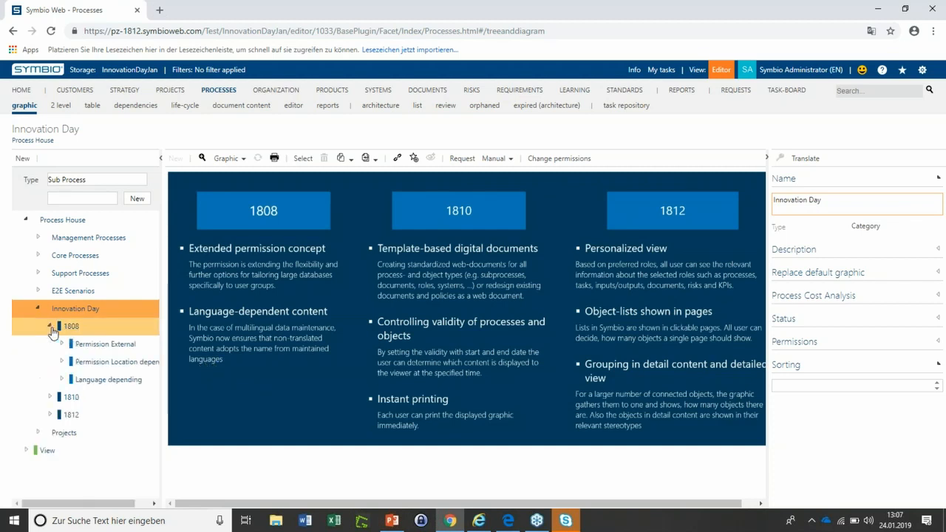
left_click(138, 350)
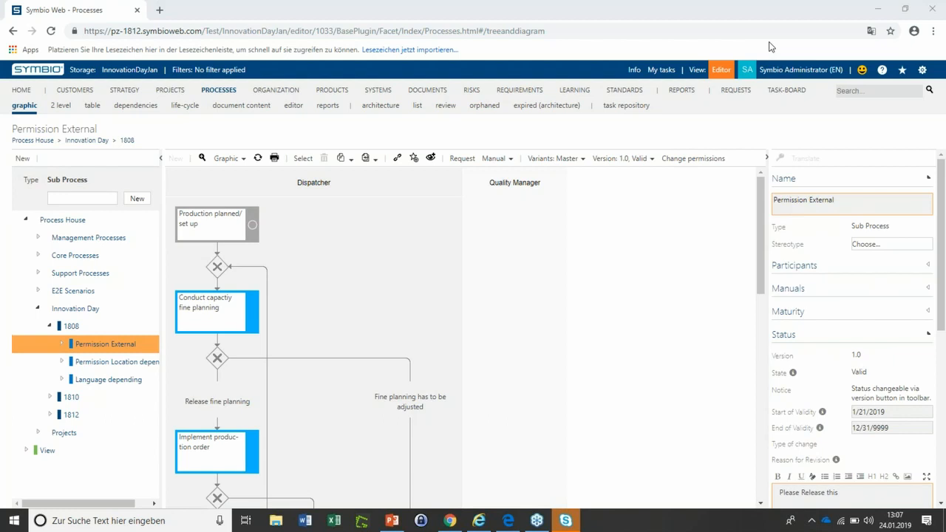
Open the permission sets in the administration area and inspect the rights of the OpenElement and NoAccess sets
left_click(924, 72)
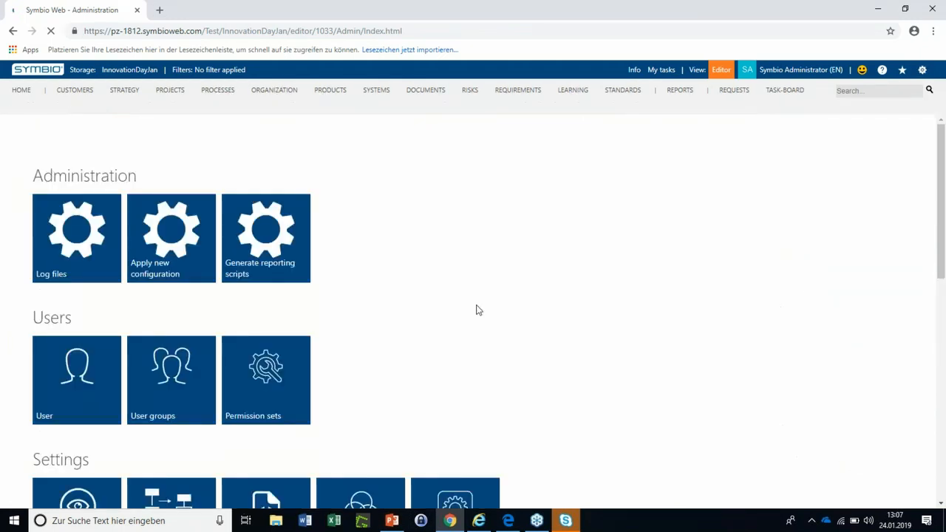
left_click(278, 416)
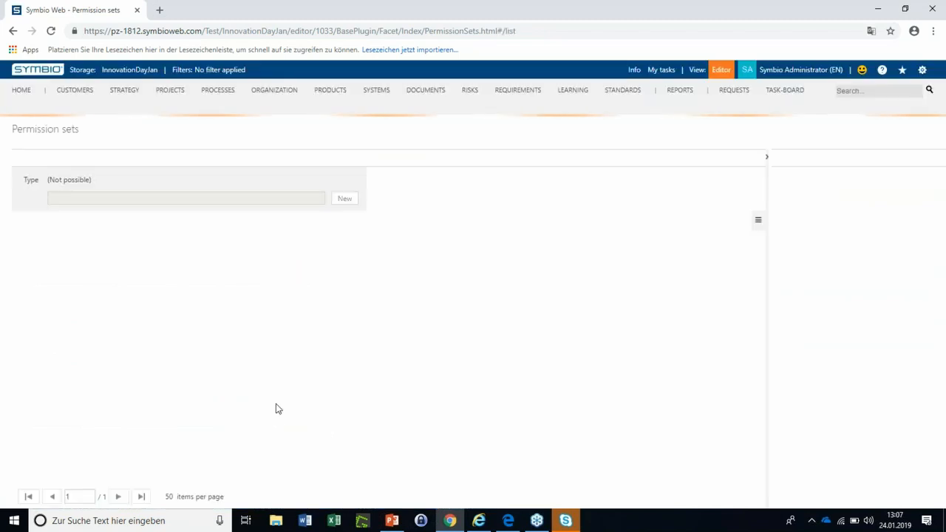
left_click(46, 277)
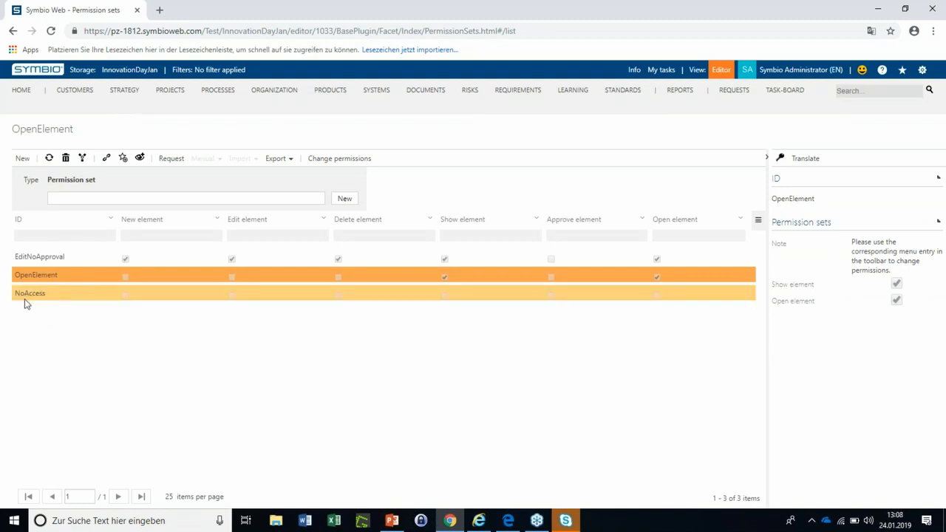
left_click(44, 299)
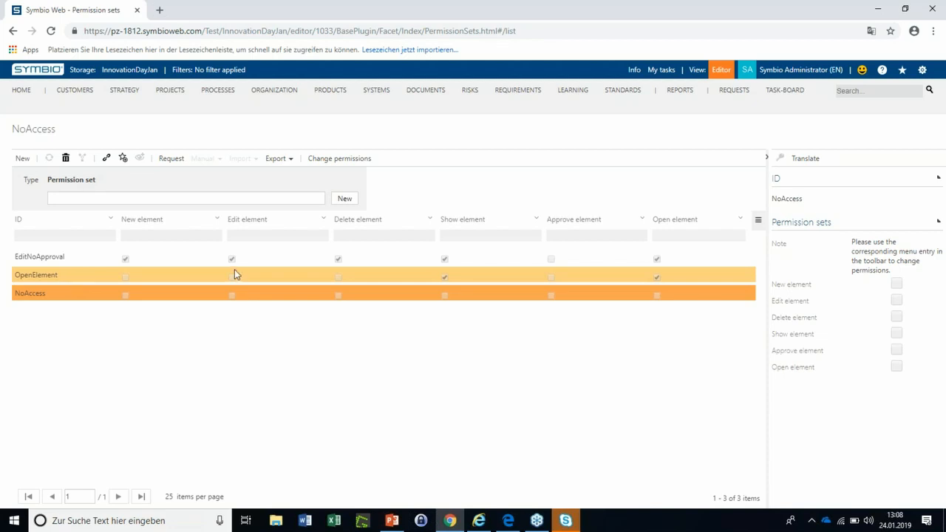
Return to the Permission External process and confirm its permissions with the mode "Permissions of other users unchanged"
left_click(218, 92)
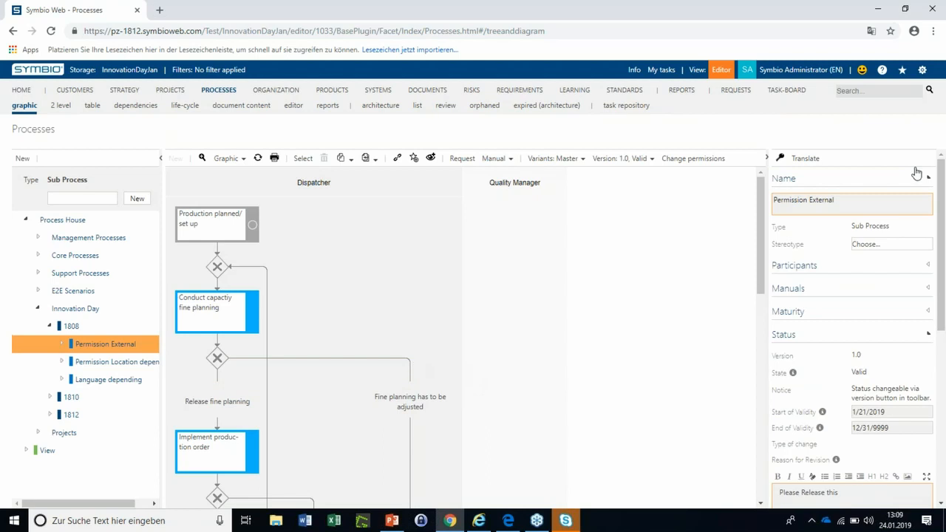
left_click(707, 158)
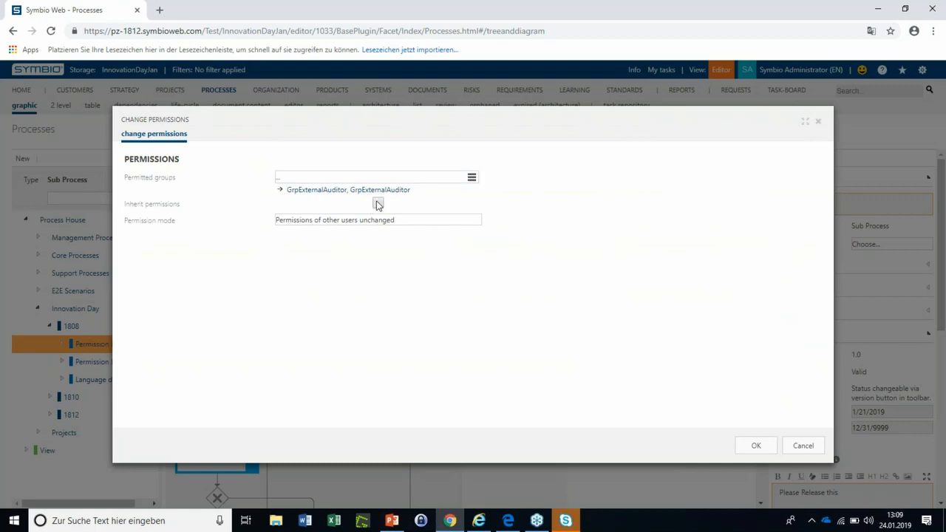
left_click(294, 224)
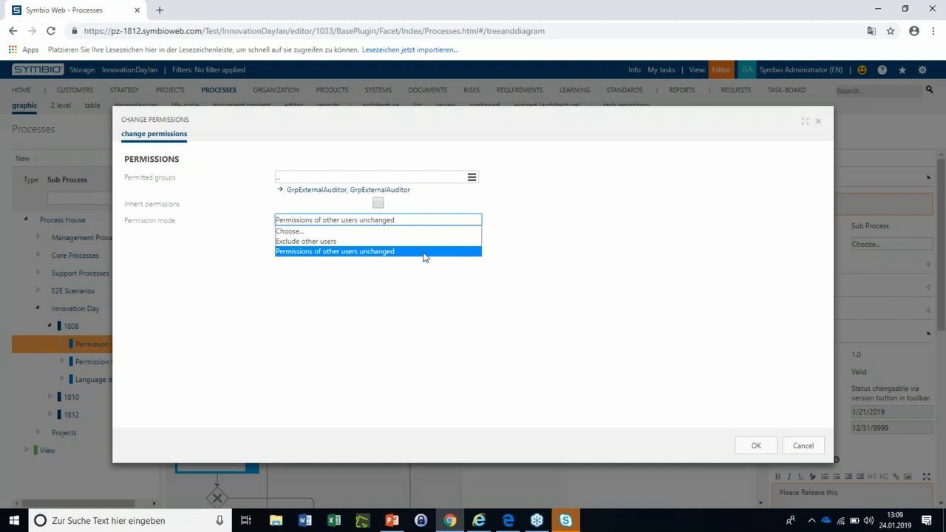
left_click(447, 253)
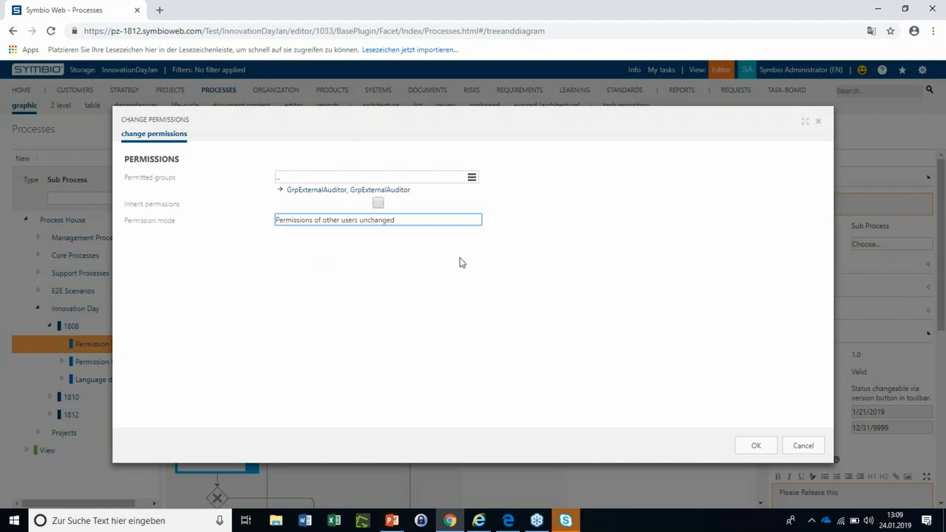
left_click(758, 447)
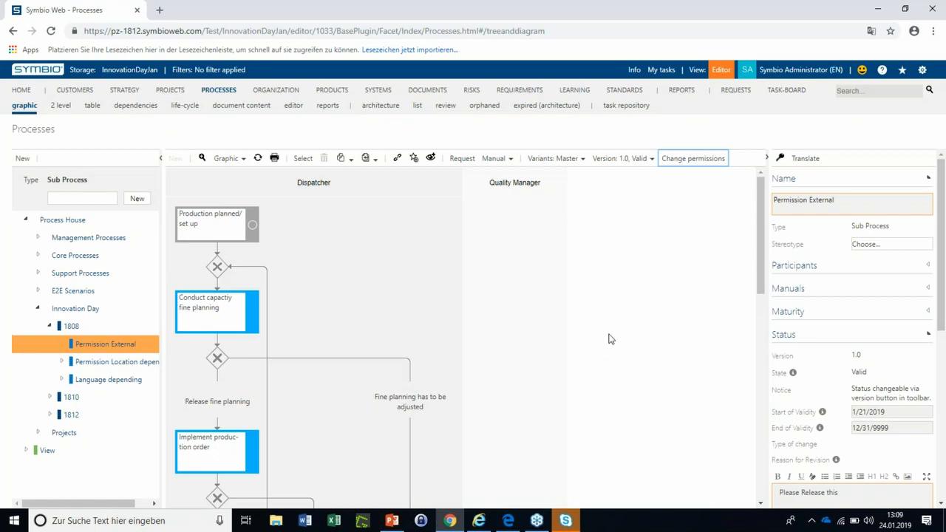
Create a permanent link to the version of the Permission External process and copy its URL
left_click(397, 161)
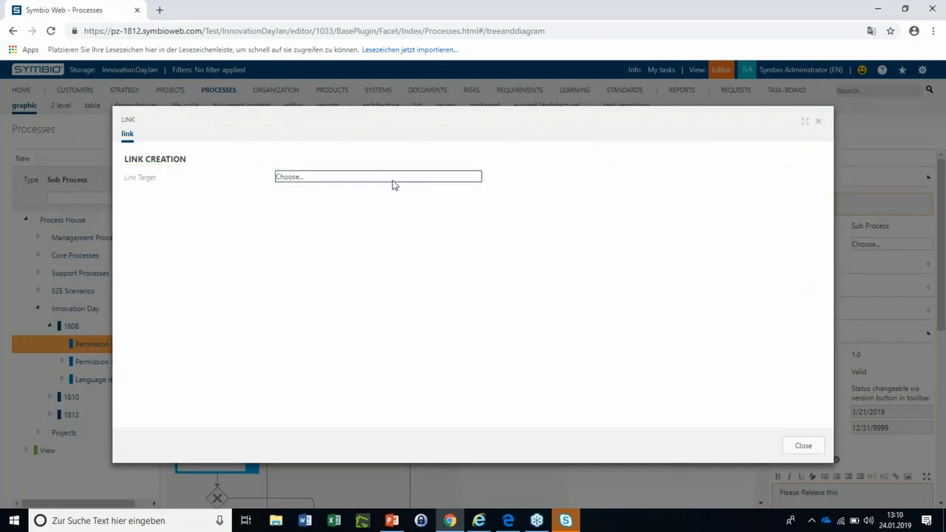
left_click(303, 182)
left_click(317, 206)
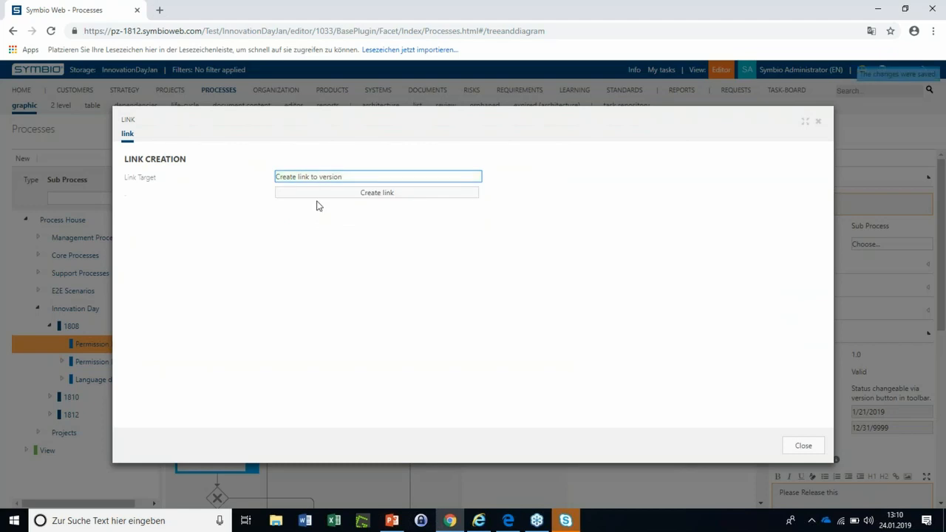
left_click(359, 194)
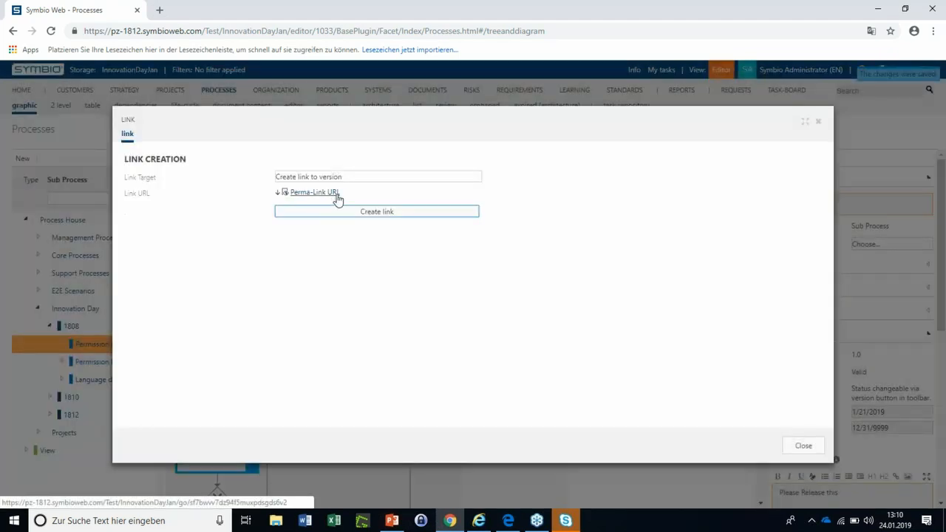
left_click(346, 193)
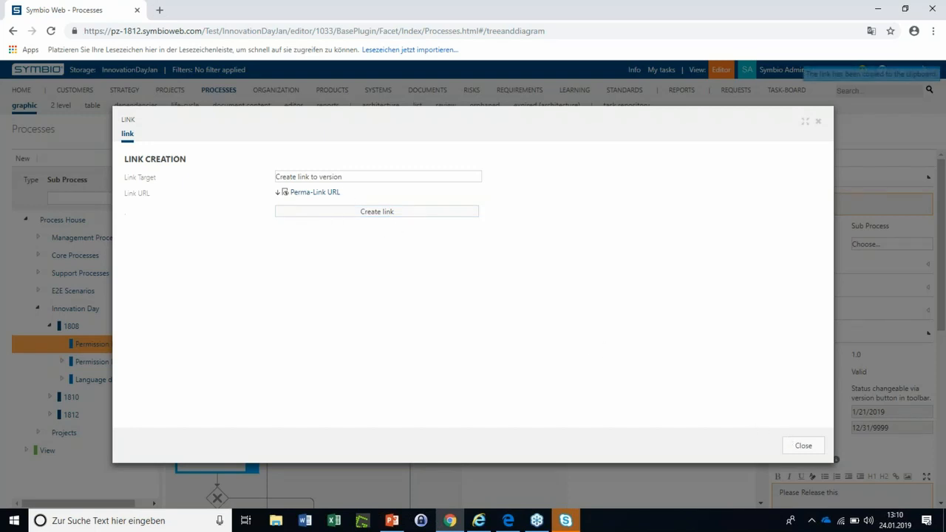
left_click(799, 447)
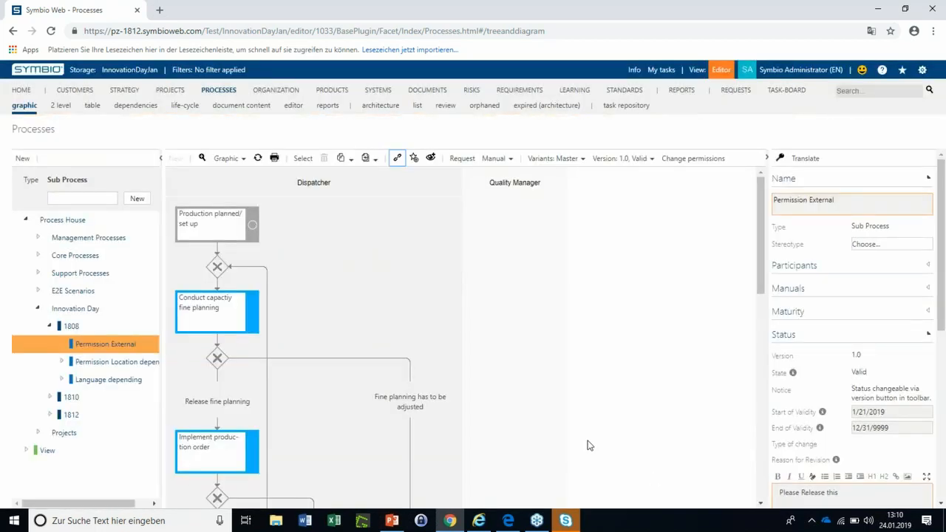
Switch to Internet Explorer, open the copied permanent link and log in as External Auditor with the saved account password
left_click(480, 521)
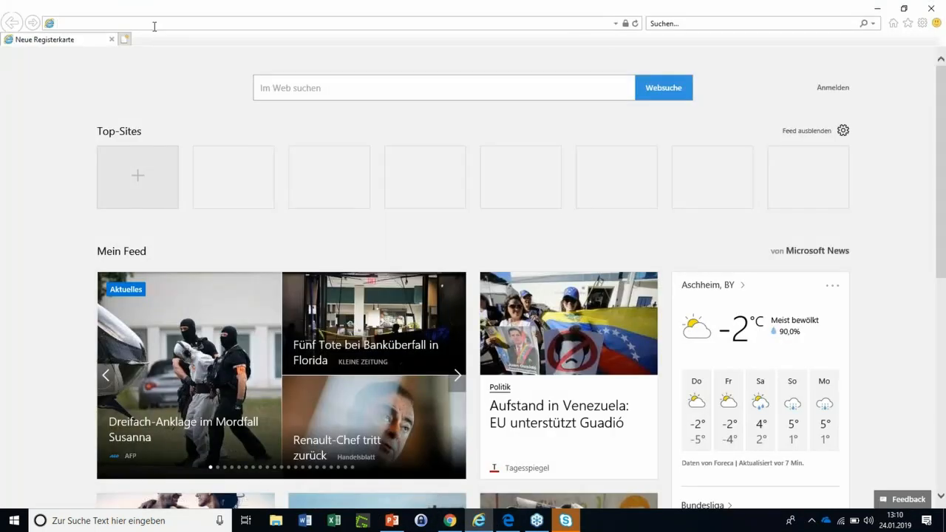
key("ctrl+v")
key("Return")
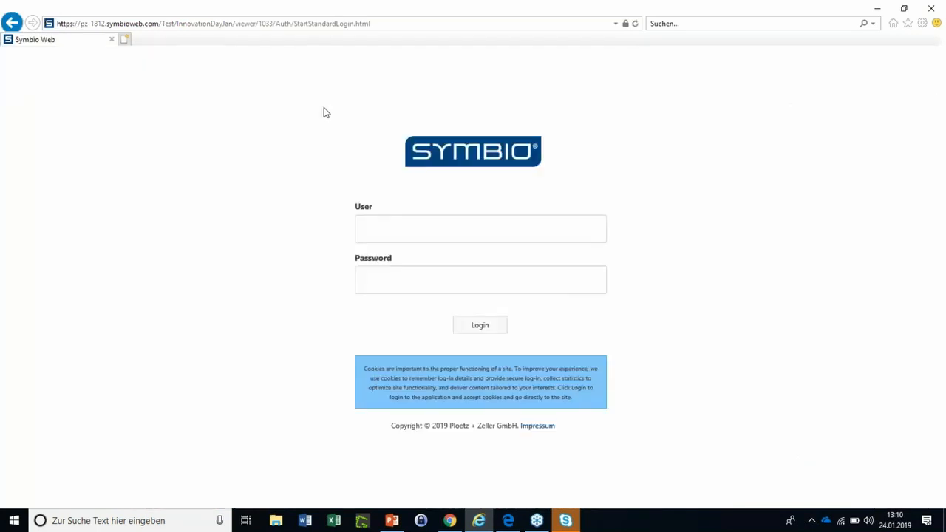
left_click(417, 233)
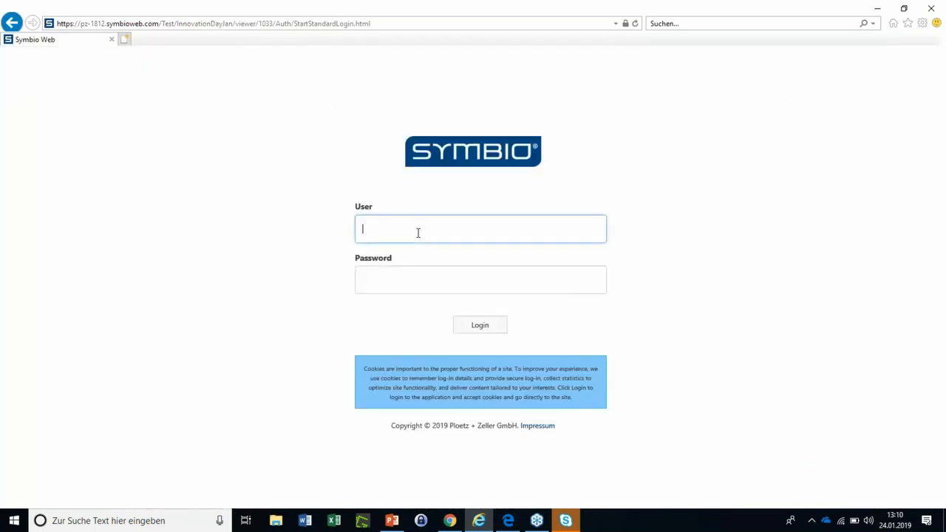
left_click(406, 229)
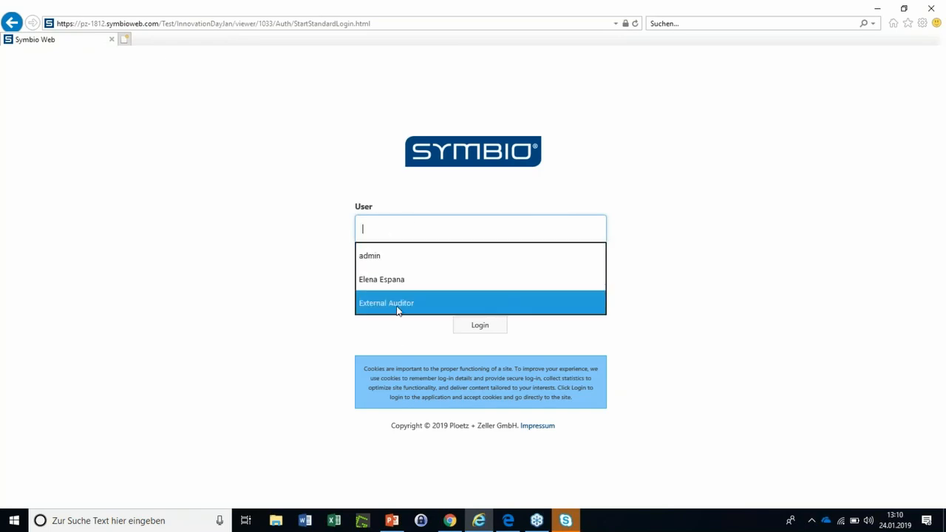
left_click(440, 303)
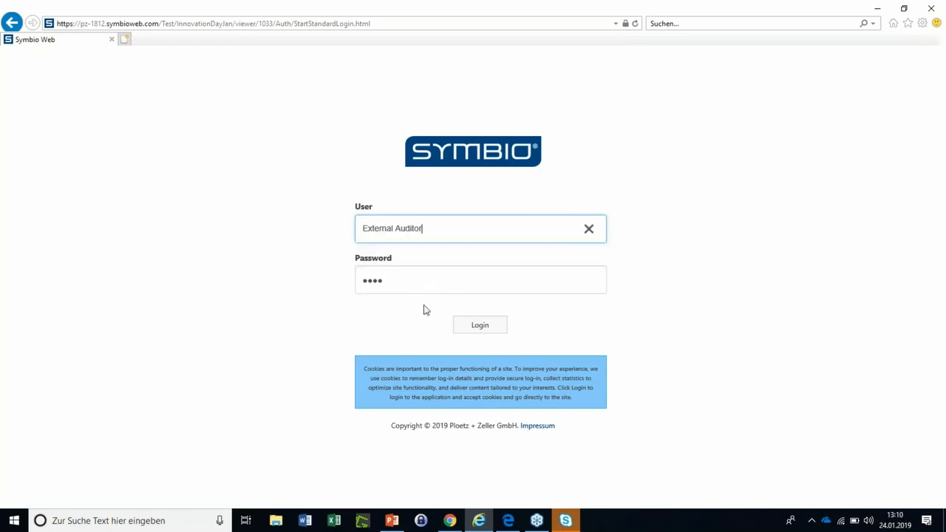
left_click(477, 326)
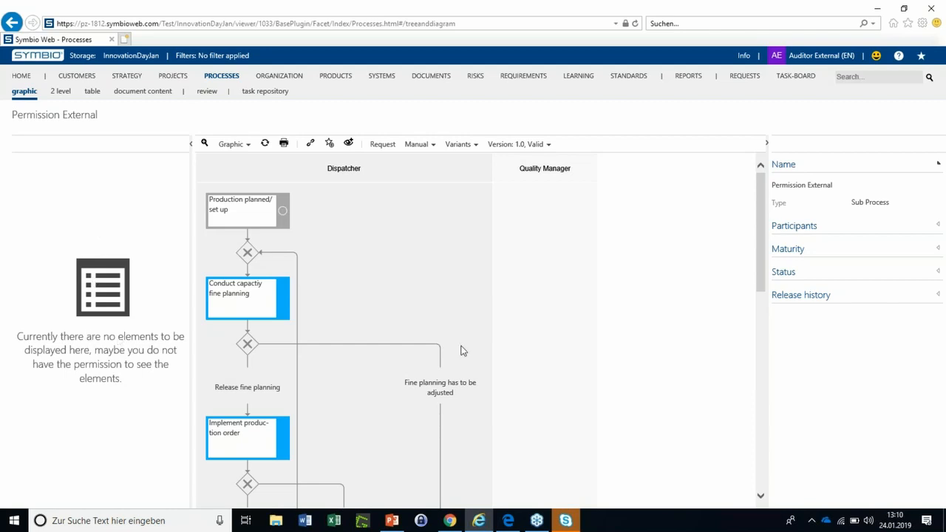
Check what the external auditor can see in the process diagram, a task's details, Processes and Organization, then close the session's tab
scroll(460, 351, "down", 3)
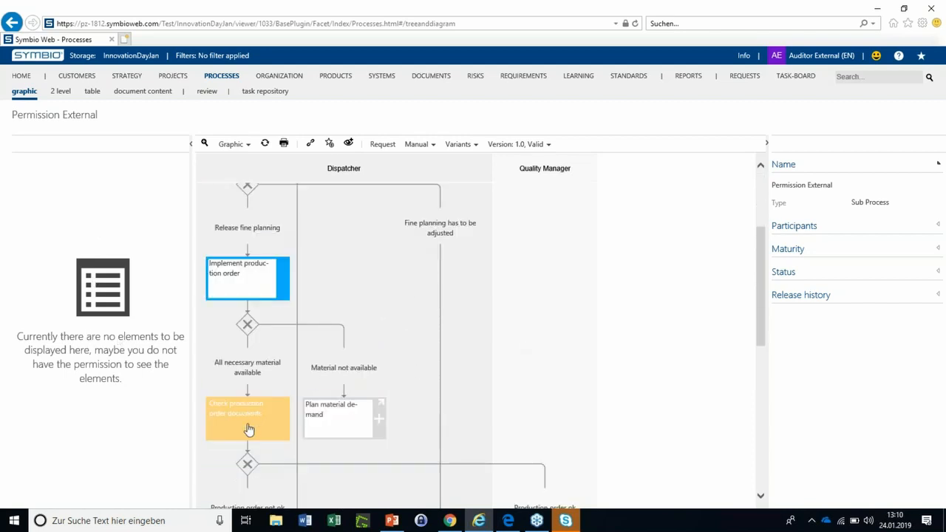
left_click(249, 430)
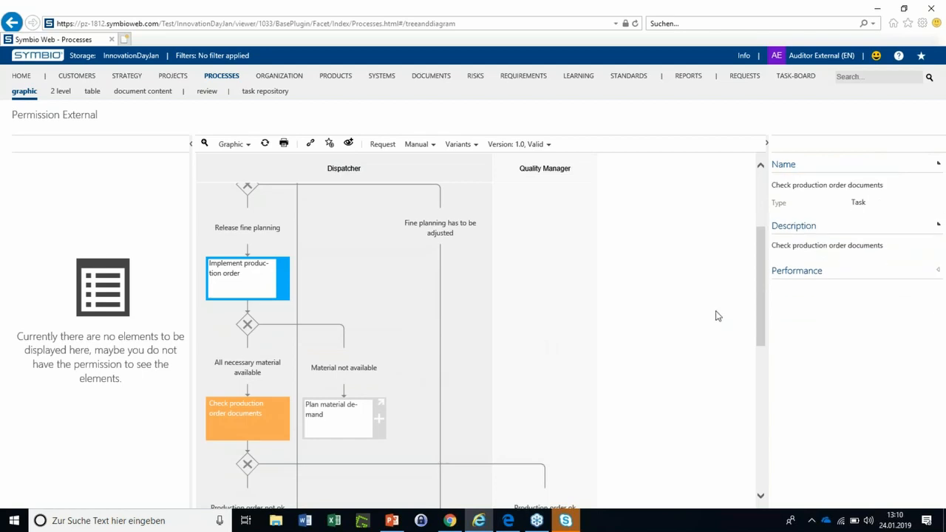
scroll(487, 348, "down", 3)
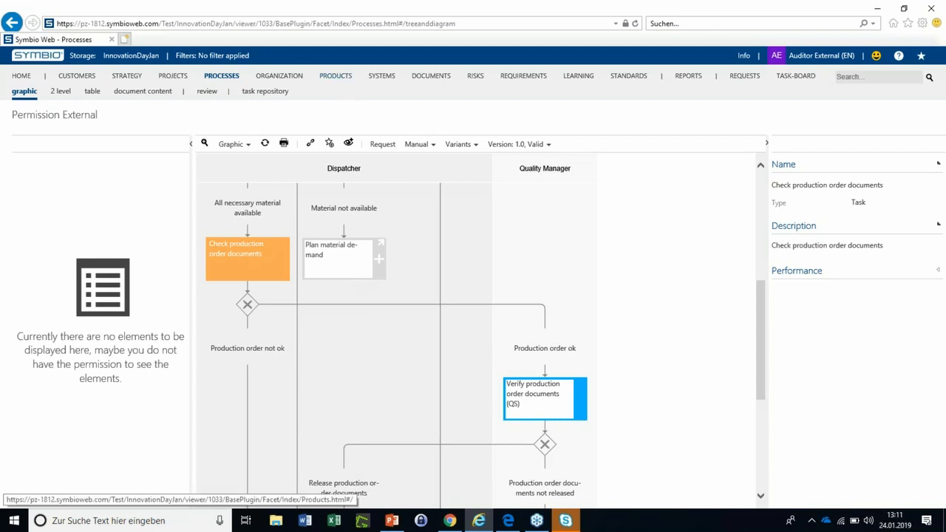
left_click(221, 76)
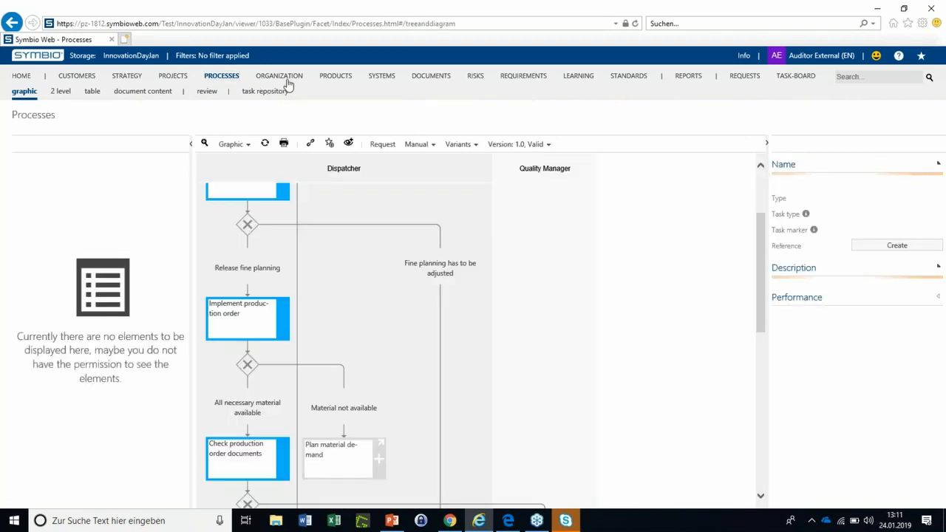
left_click(288, 80)
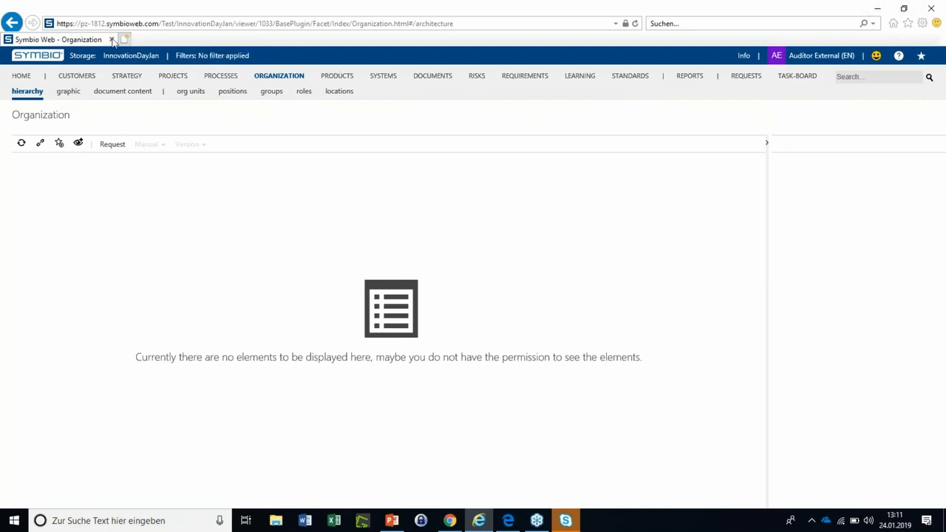
left_click(110, 40)
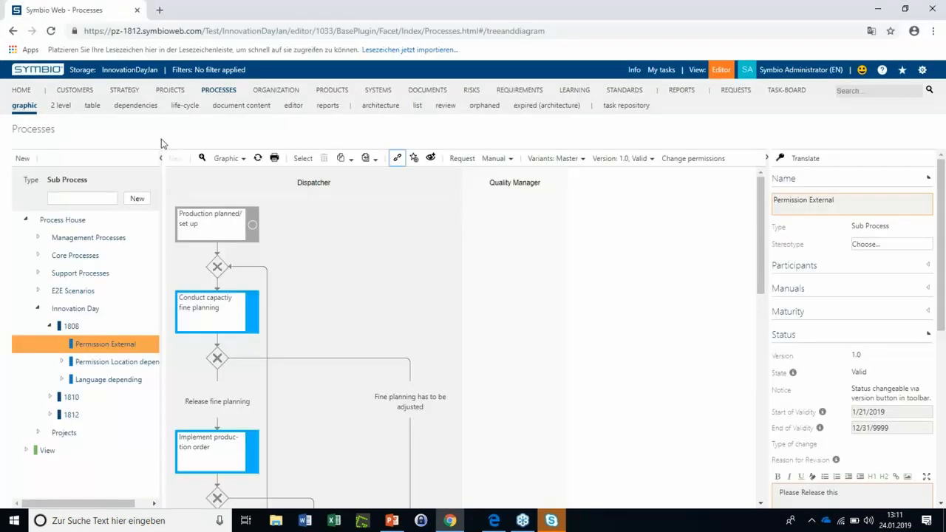
Open the Permission Location depending process and view the documents assigned to its Create request concept task
left_click(40, 366)
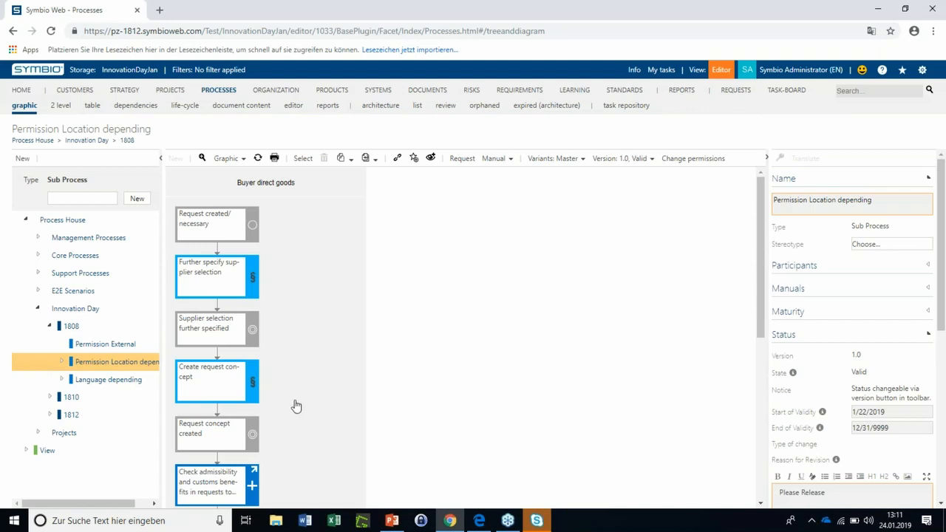
left_click(254, 397)
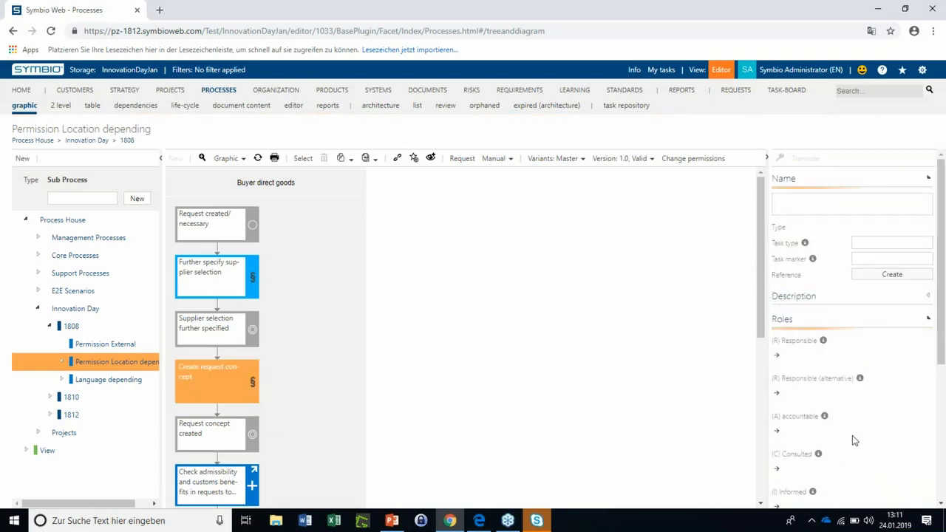
scroll(851, 429, "down", 1)
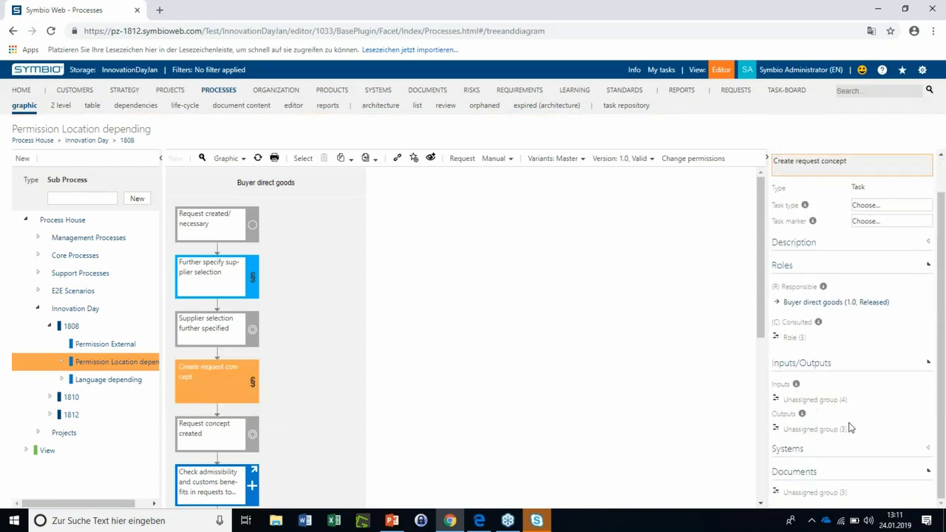
left_click(830, 499)
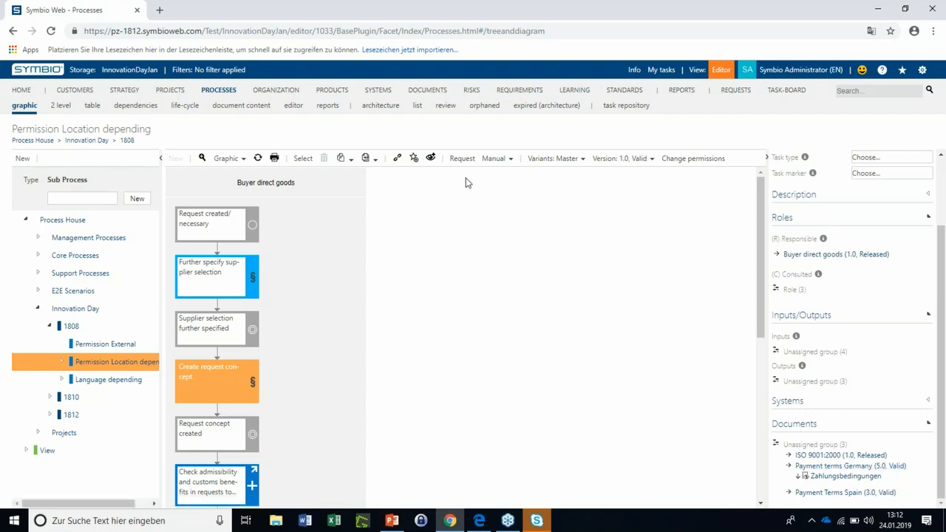
Go to the document architecture, expand the Guidelines category and select the Payment terms Germany document
left_click(427, 90)
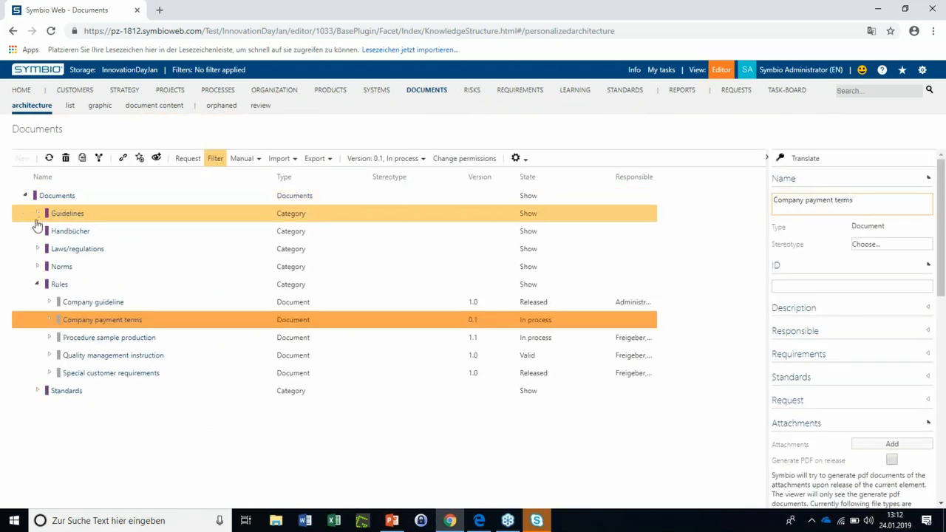
left_click(37, 214)
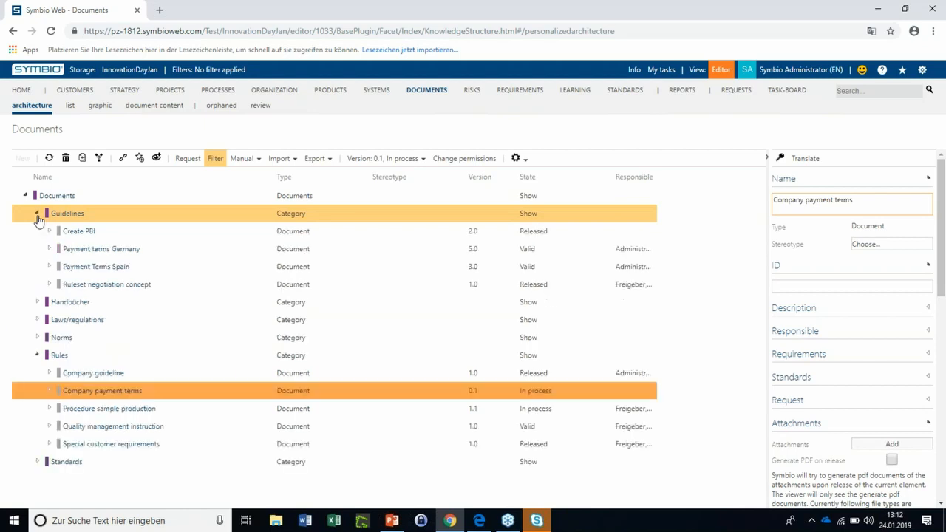
left_click(173, 255)
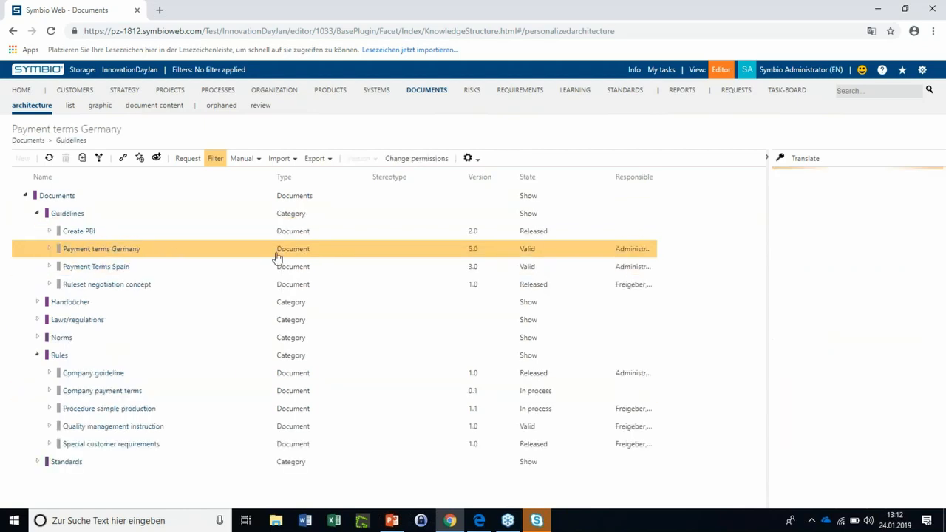
Review the permissions of the Payment terms Germany document without changing them
left_click(457, 159)
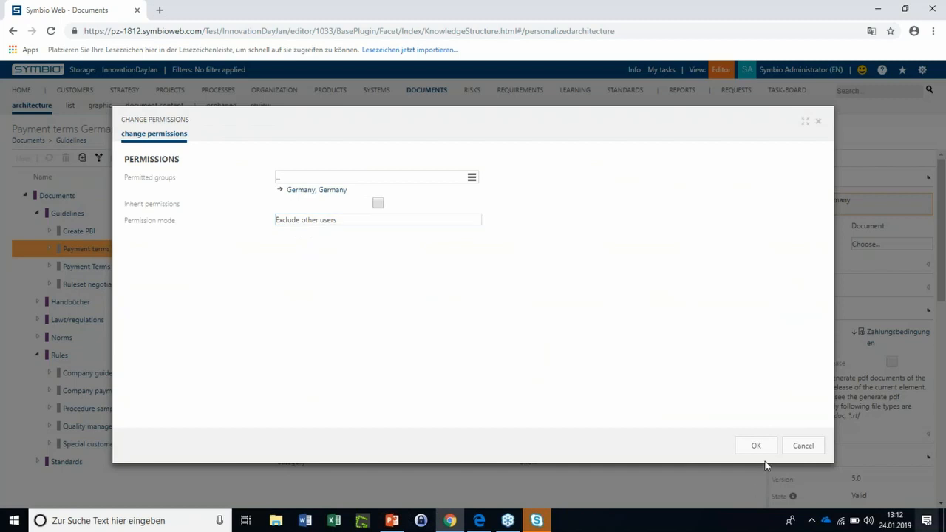
left_click(802, 446)
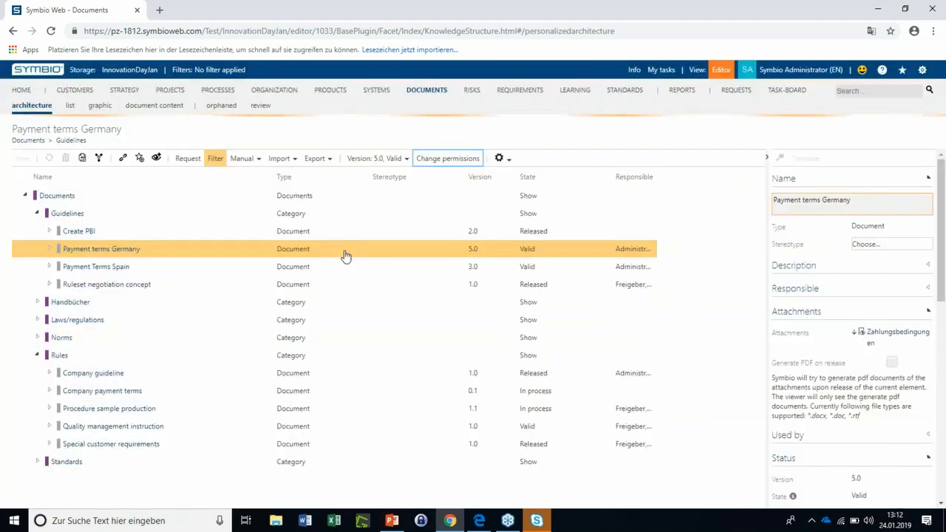
Add the Spain group as a permitted group on the Payment Terms Spain document, keeping the Exclude other users permission mode
left_click(324, 270)
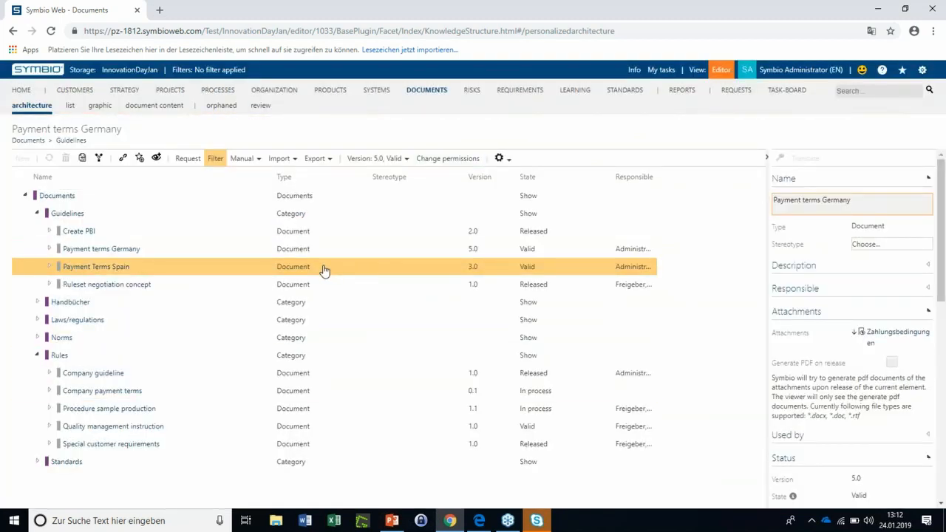
left_click(446, 160)
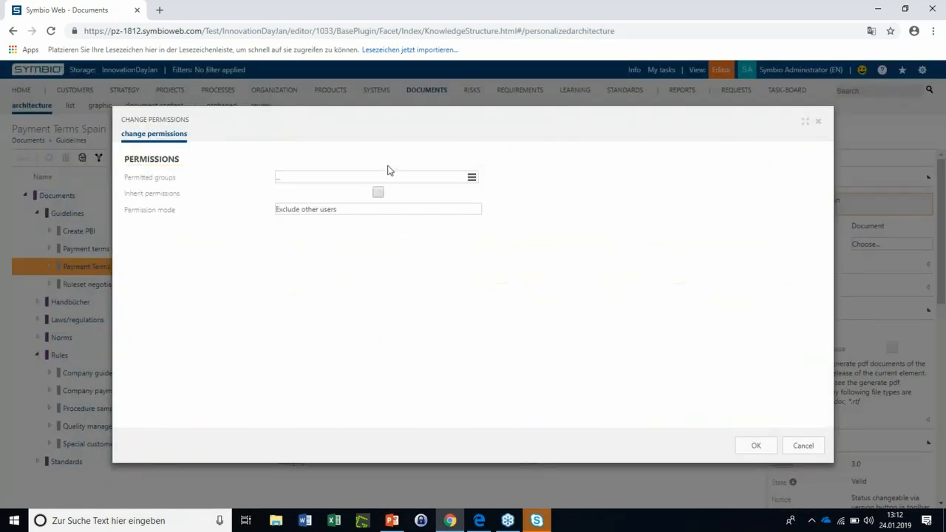
left_click(470, 180)
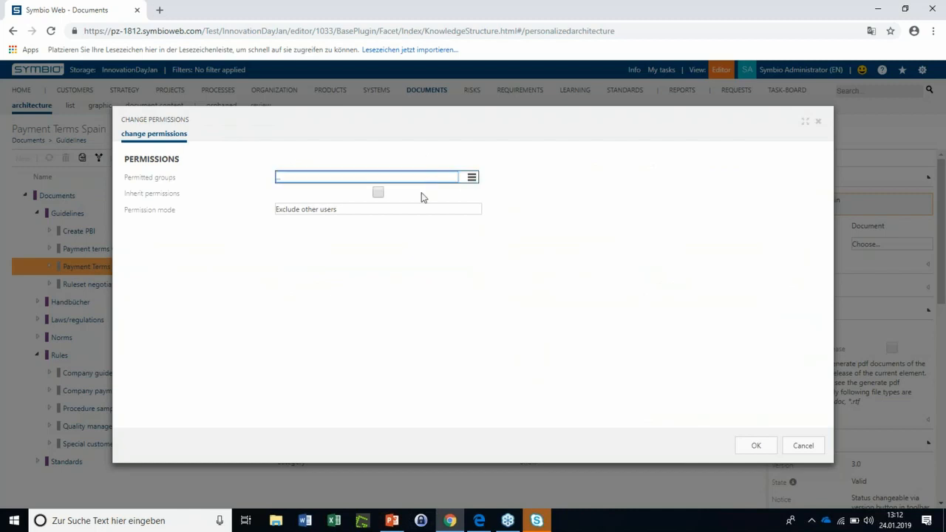
type("spa")
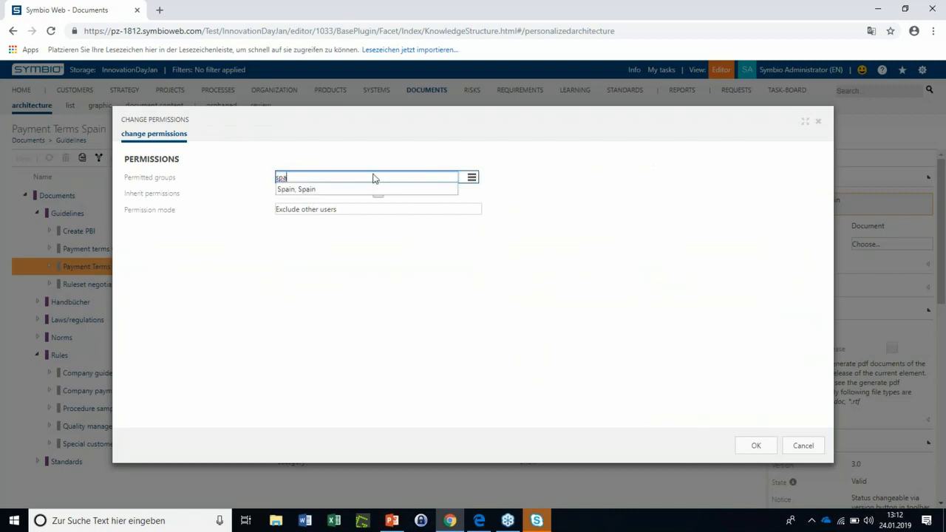
left_click(339, 191)
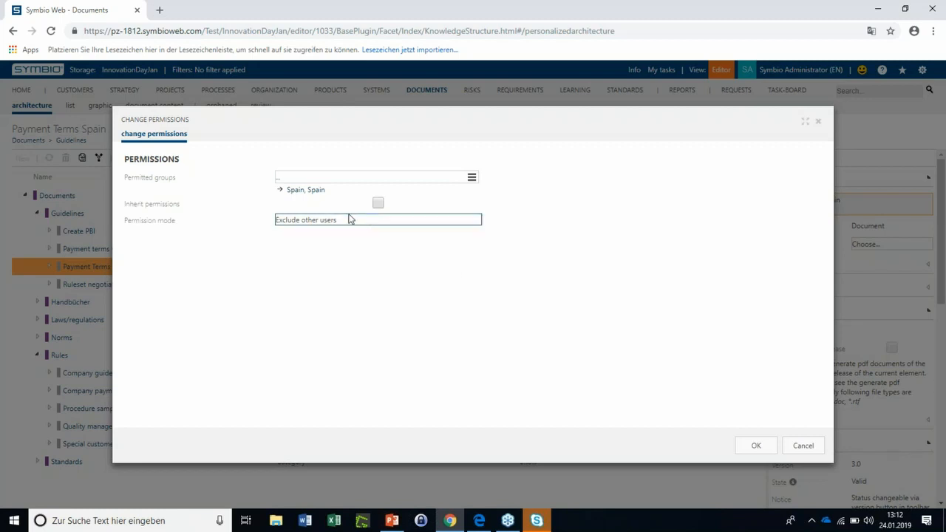
left_click(756, 447)
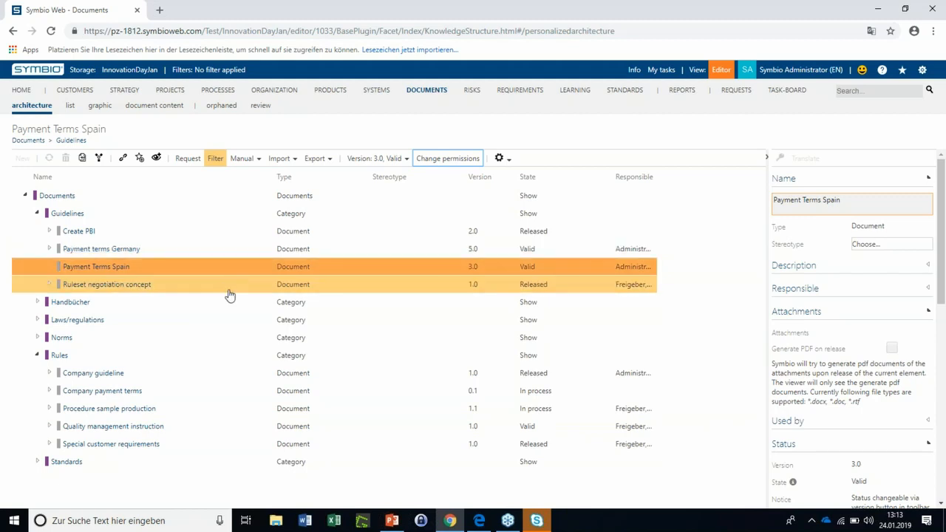
Switch to the Spanish user's session in Edge, go to the document architecture and expand the Handbücher and Guidelines categories
left_click(478, 520)
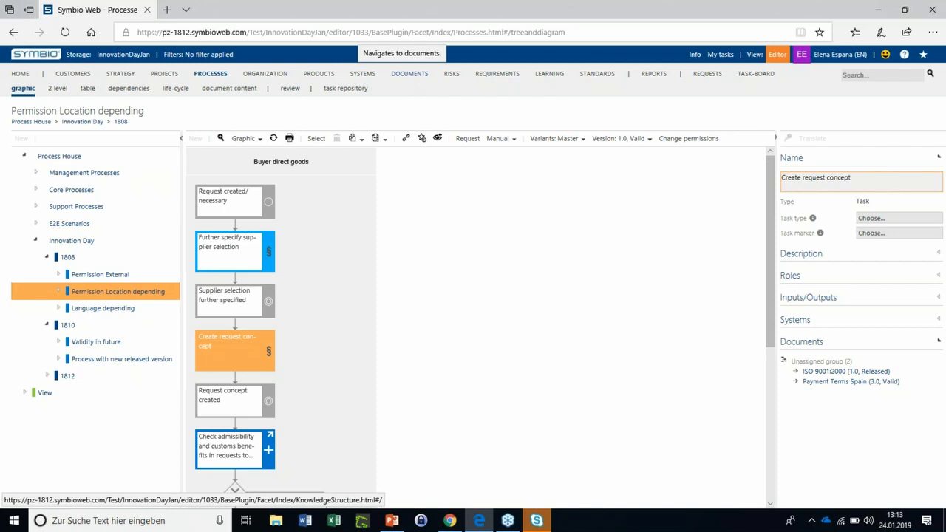
left_click(410, 73)
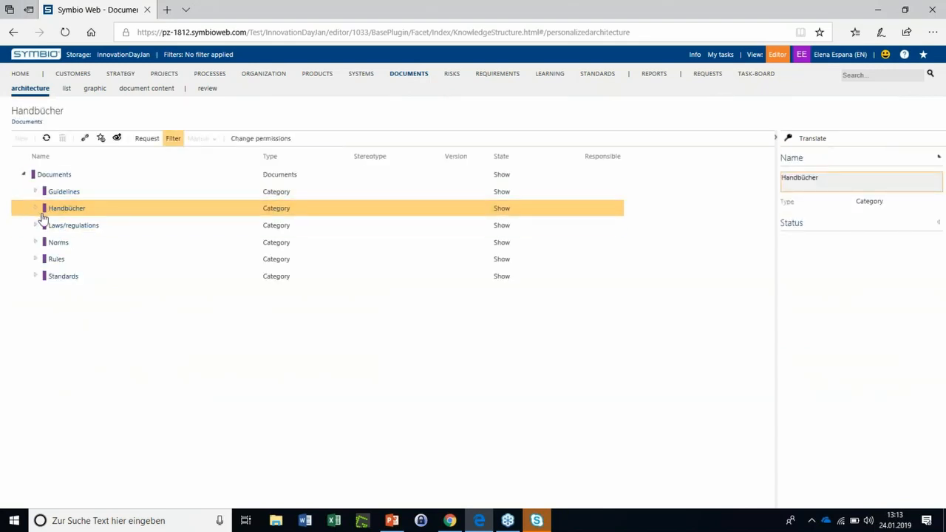
left_click(34, 210)
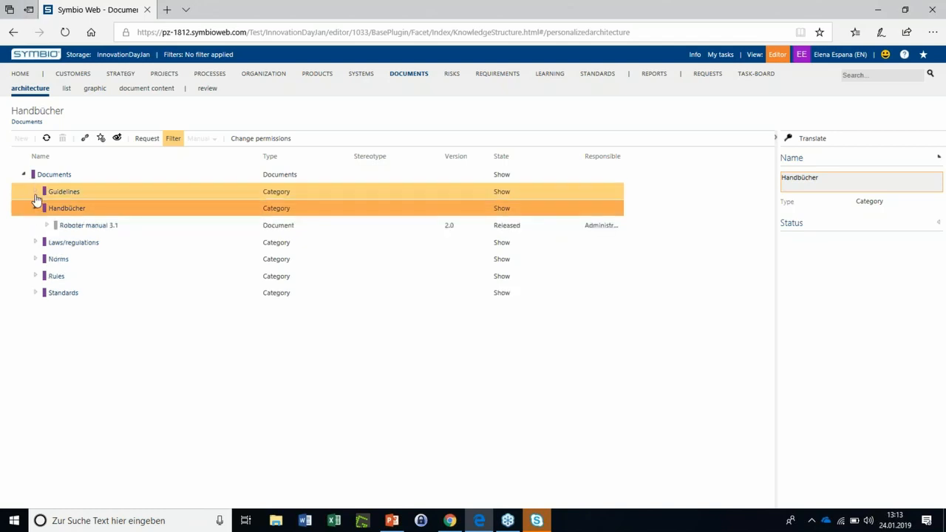
left_click(38, 193)
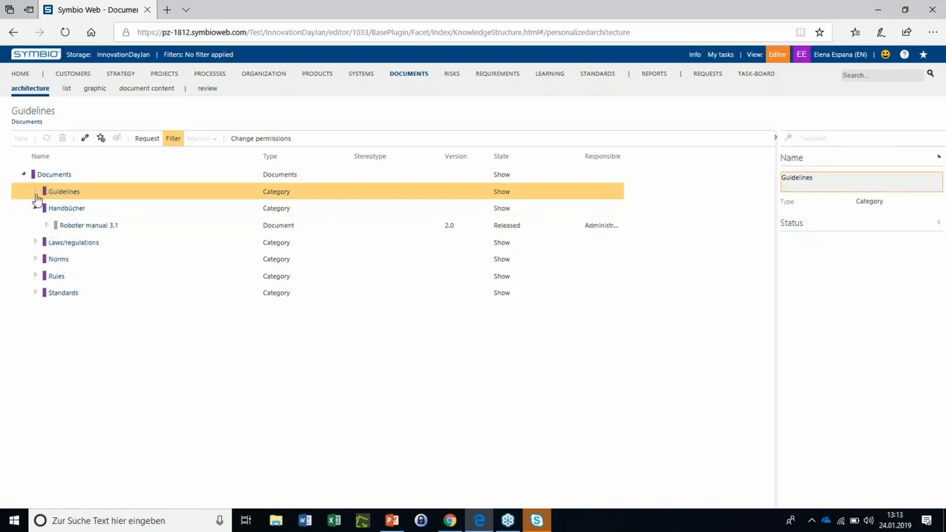
left_click(35, 193)
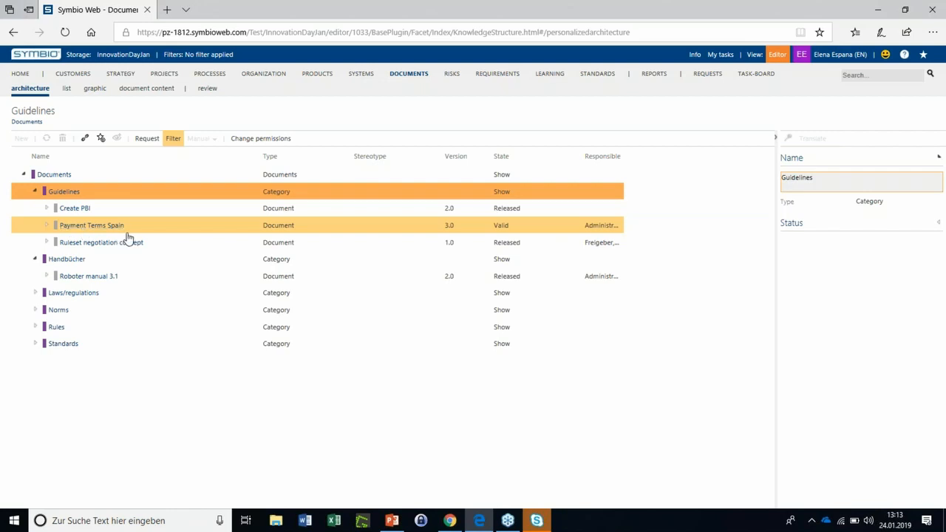
Examine the details of the Payment Terms Spain document, including its document content section
left_click(102, 227)
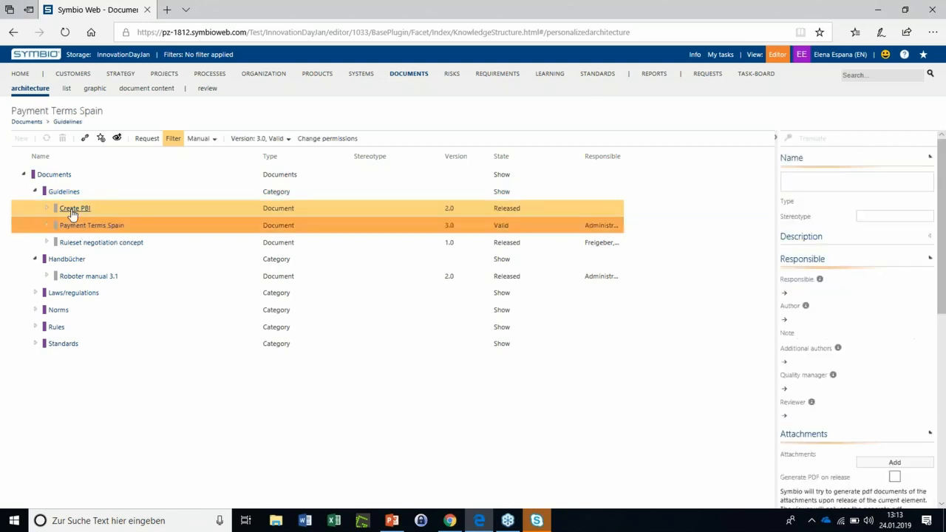
scroll(887, 311, "down", 3)
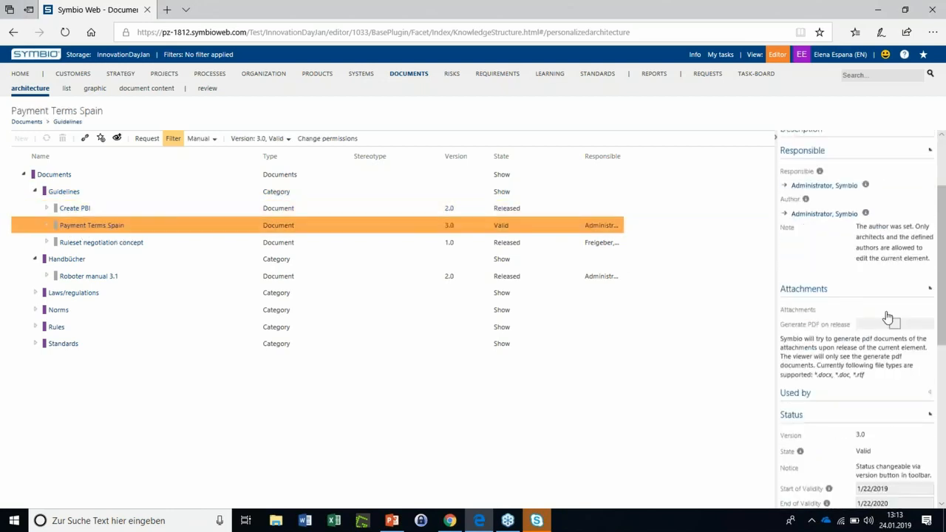
scroll(879, 311, "down", 2)
scroll(862, 302, "up", 5)
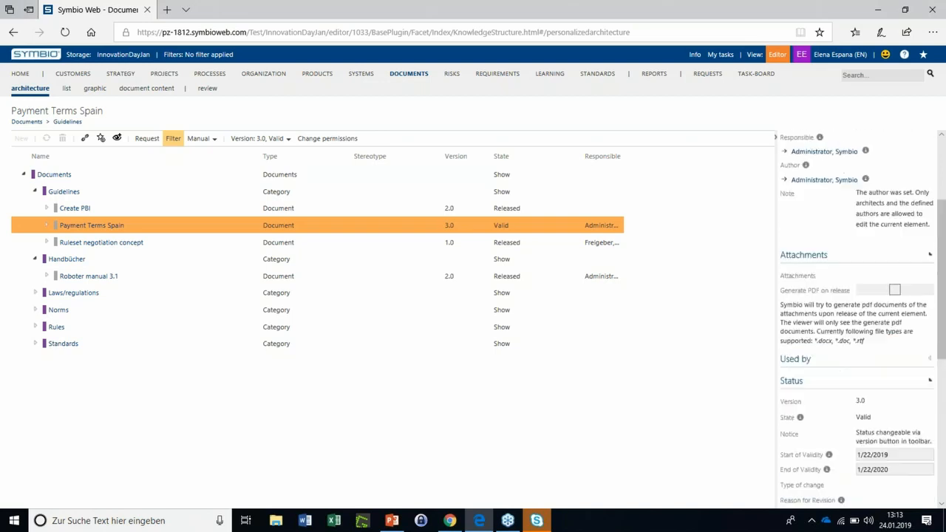
scroll(857, 310, "down", 5)
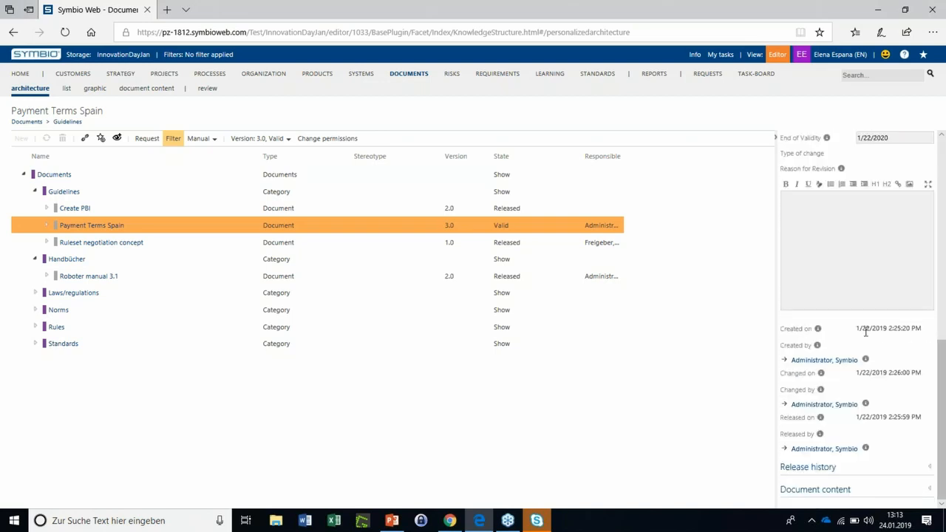
left_click(836, 488)
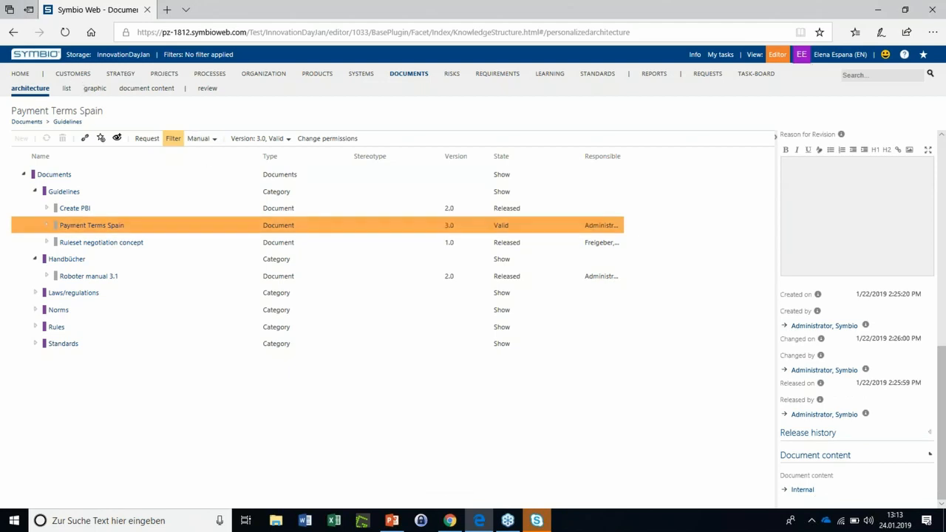
Return to the processes and show the documents assigned to the Create request concept task
left_click(210, 73)
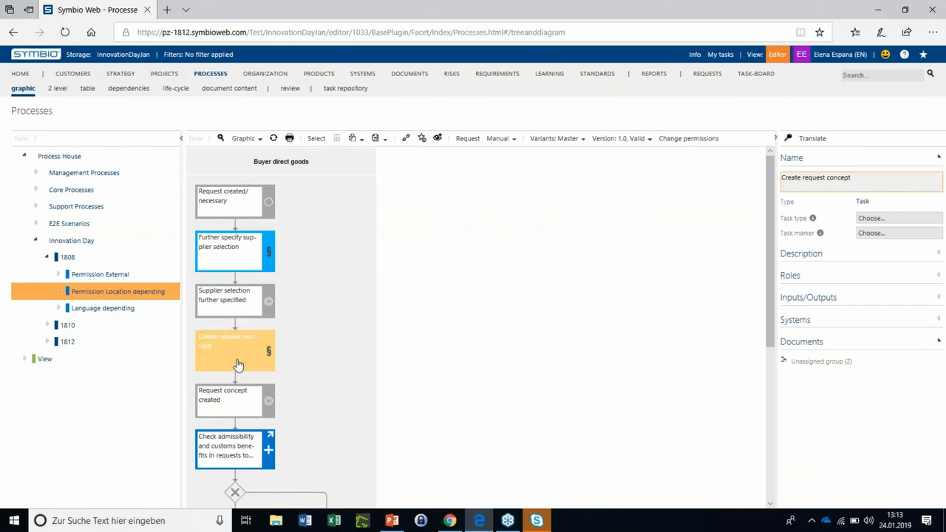
left_click(824, 362)
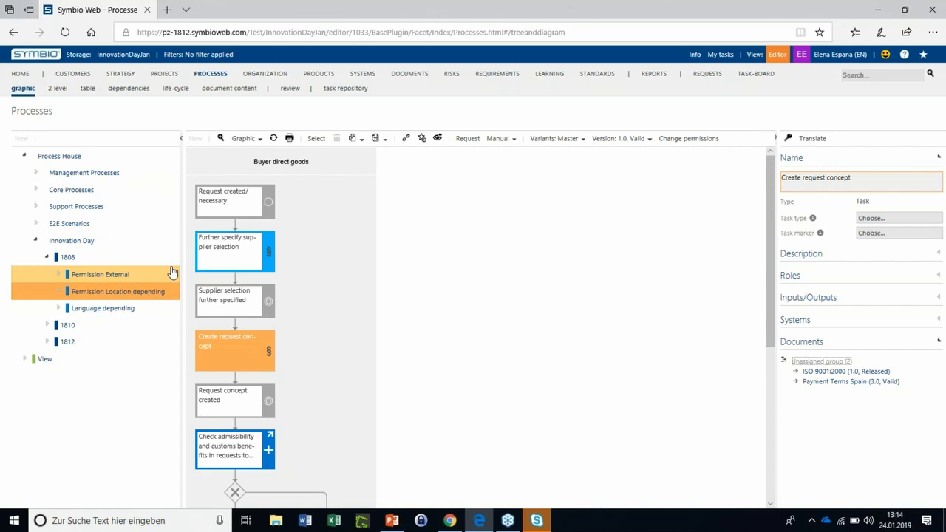
Open the Language depending process under 1808 and review its diagram in English
left_click(157, 314)
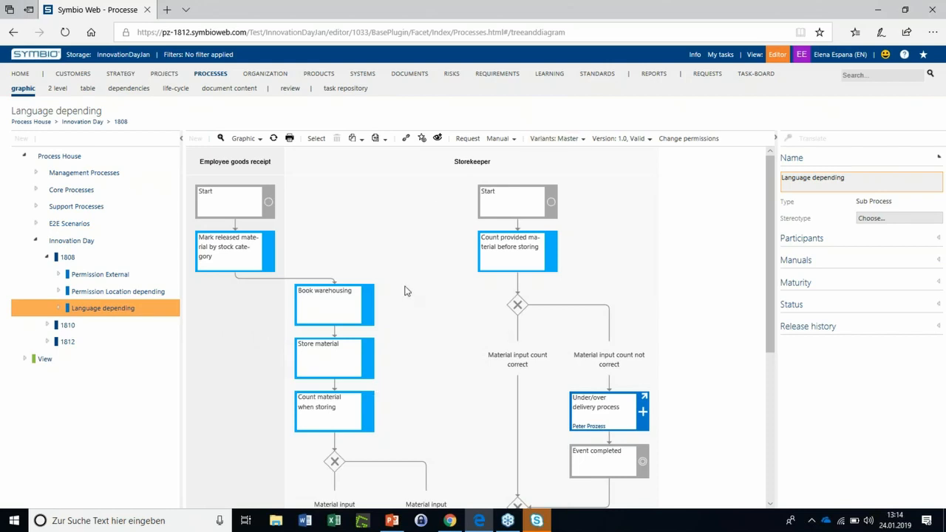
scroll(405, 292, "down", 2)
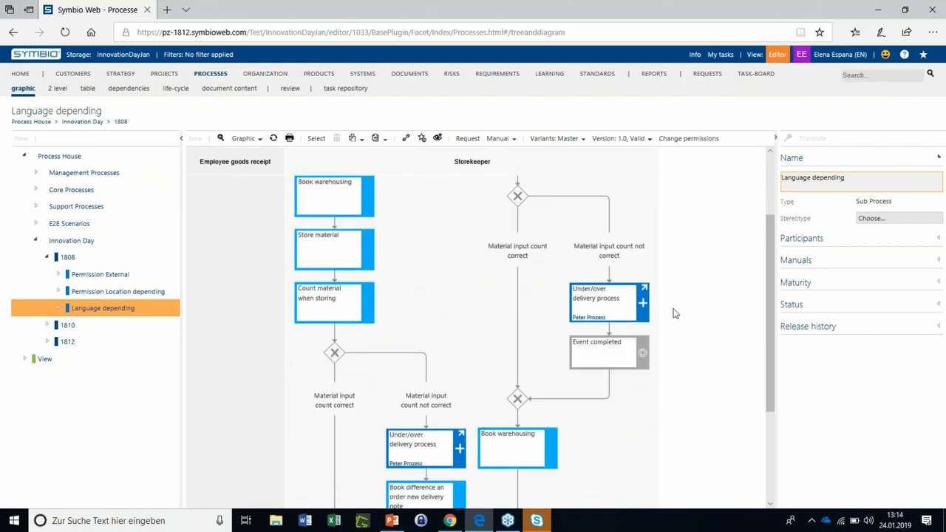
scroll(692, 320, "down", 1)
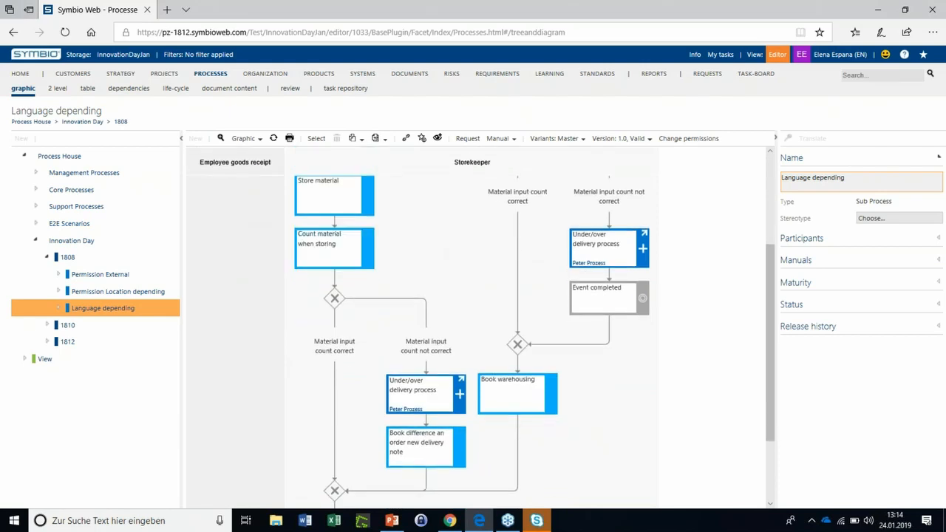
scroll(517, 325, "up", 4)
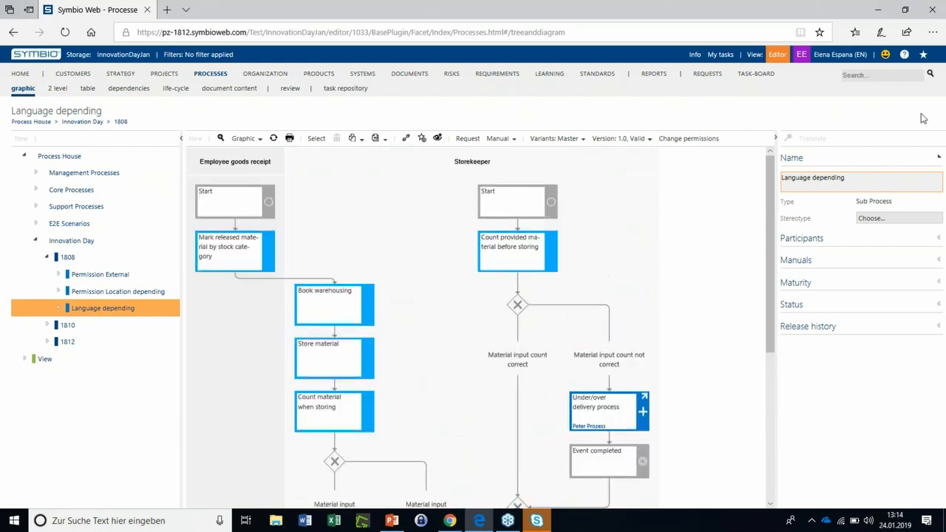
Switch the storage language to Spanish (3082) and check which elements of the Language depending diagram are translated
left_click(822, 59)
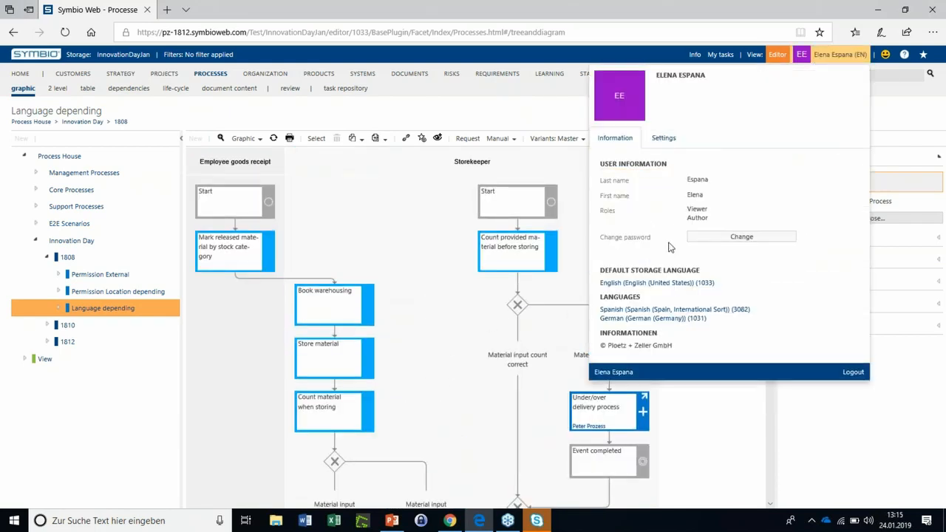
left_click(654, 311)
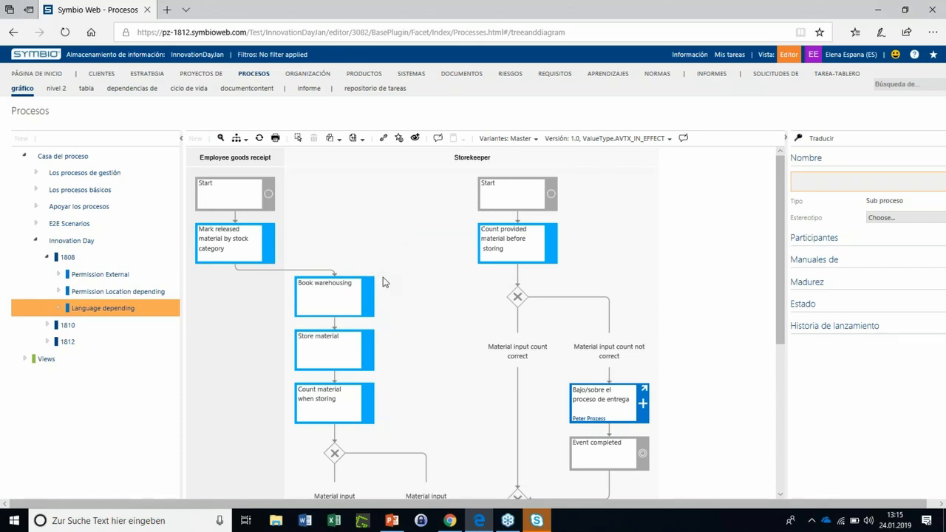
scroll(408, 272, "down", 1)
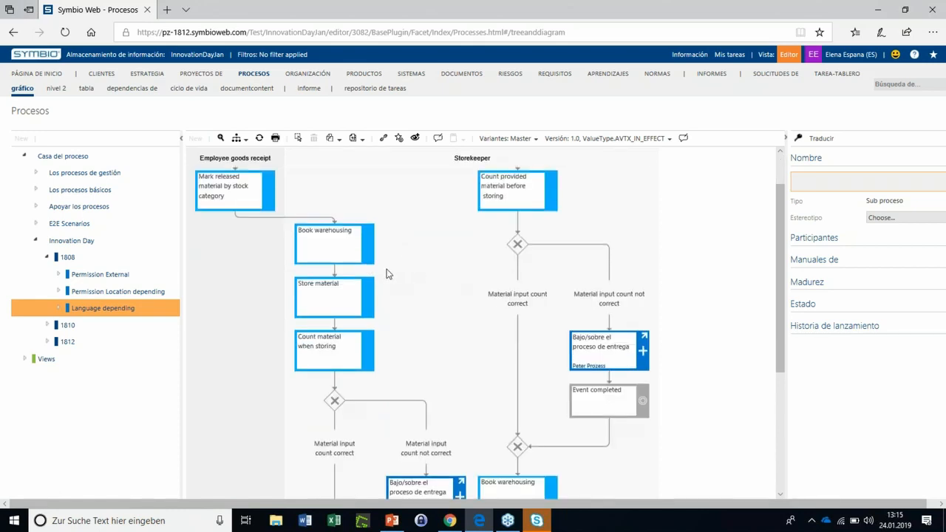
scroll(363, 285, "down", 1)
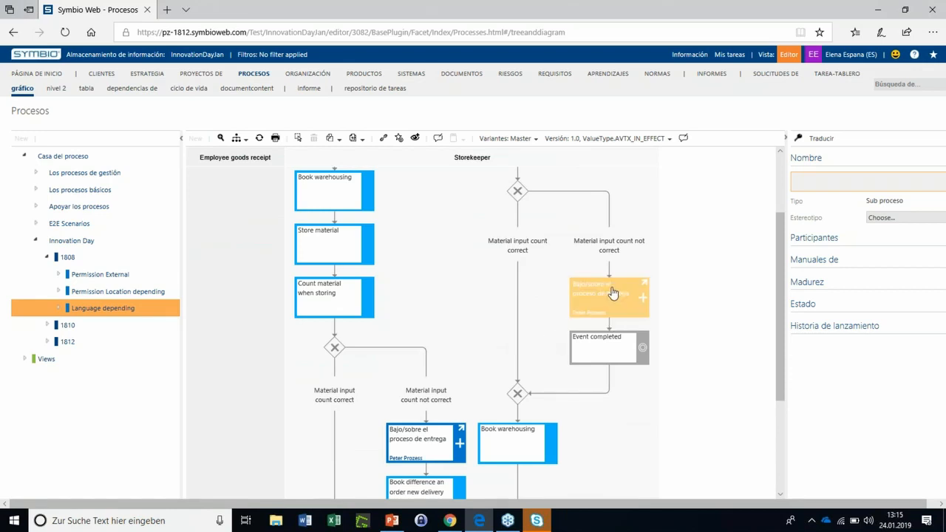
scroll(613, 303, "down", 1)
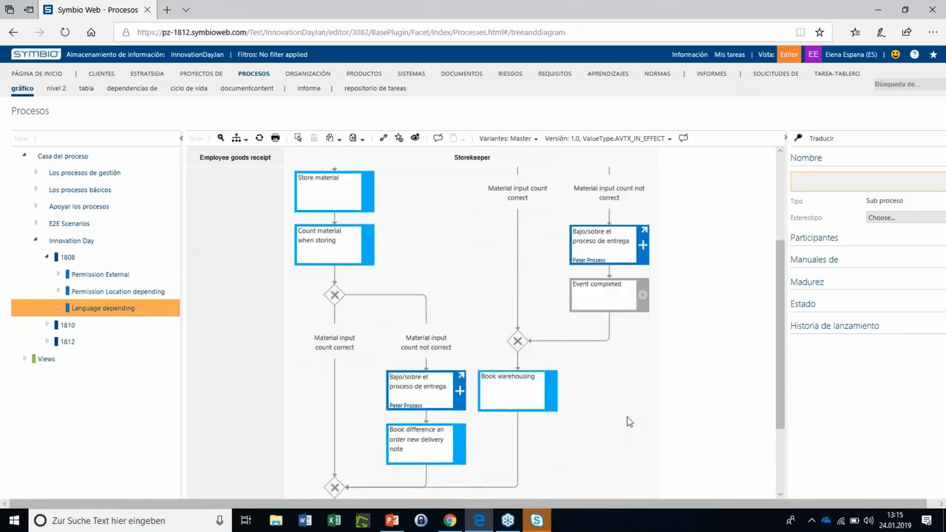
scroll(591, 388, "down", 1)
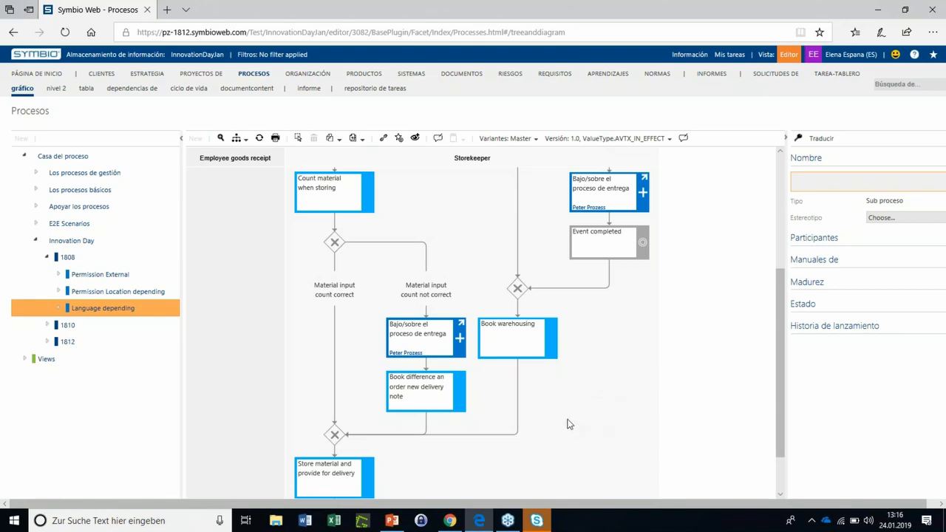
scroll(583, 416, "down", 1)
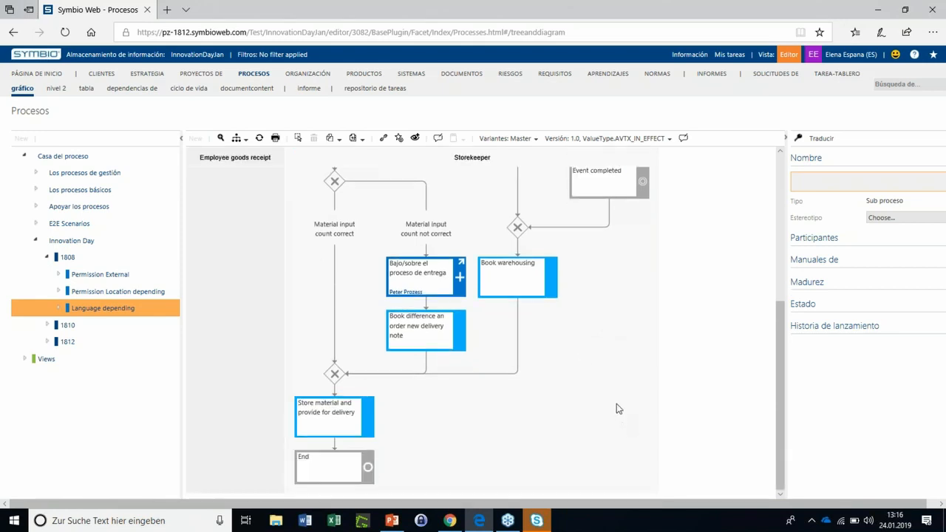
left_click(411, 330)
Switch to the administrator session in Chrome and view the document content of Company payment terms from the Rules category
mouse_move(452, 517)
left_click(451, 455)
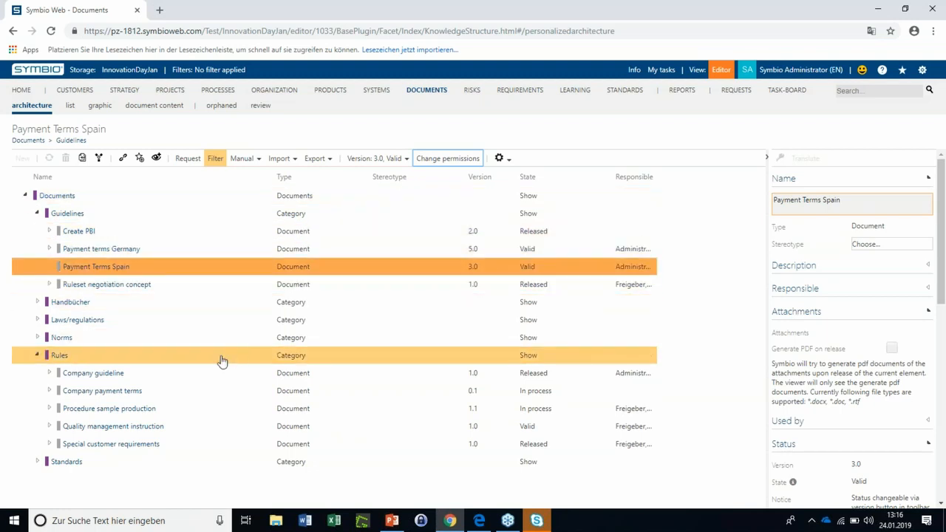
left_click(207, 394)
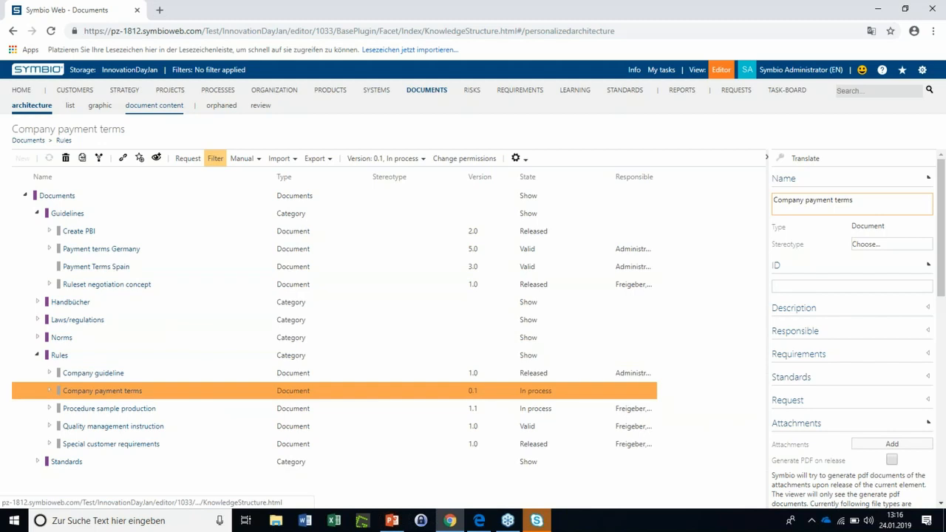
left_click(154, 106)
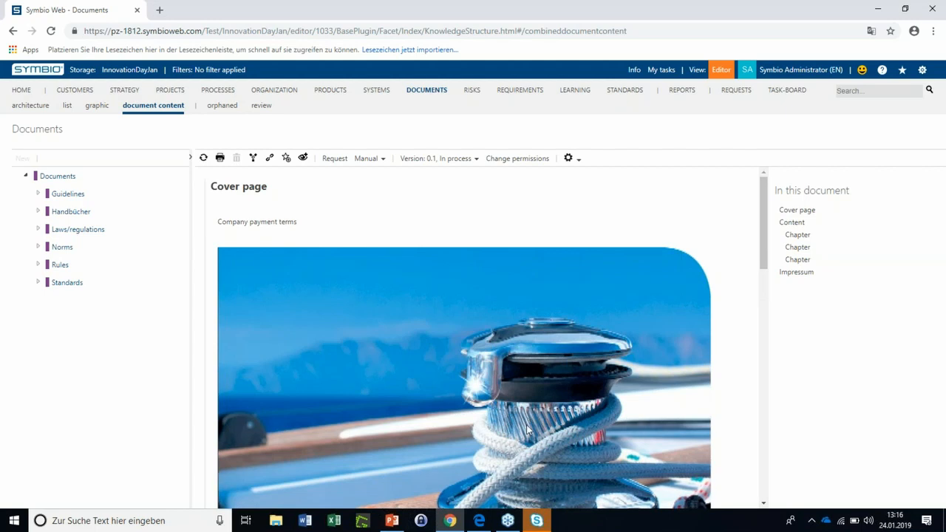
scroll(316, 311, "down", 1)
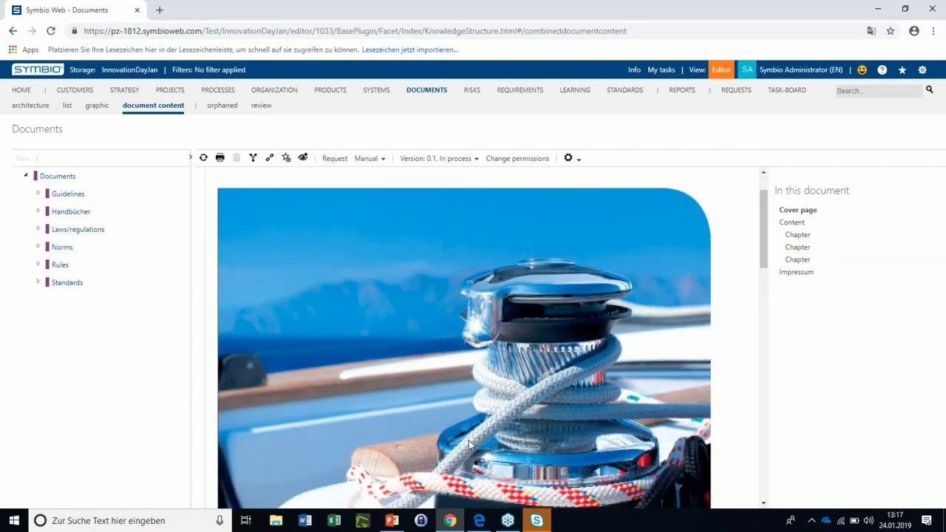
Review the cover page of Company payment terms and enter "Innovation Day" as the text of the first Content chapter
scroll(525, 391, "down", 1)
scroll(414, 340, "up", 2)
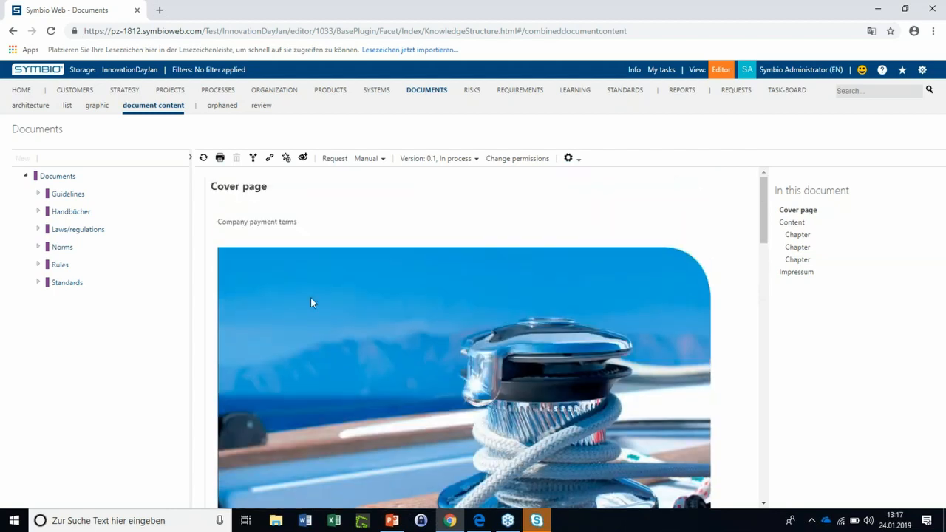
scroll(366, 316, "down", 5)
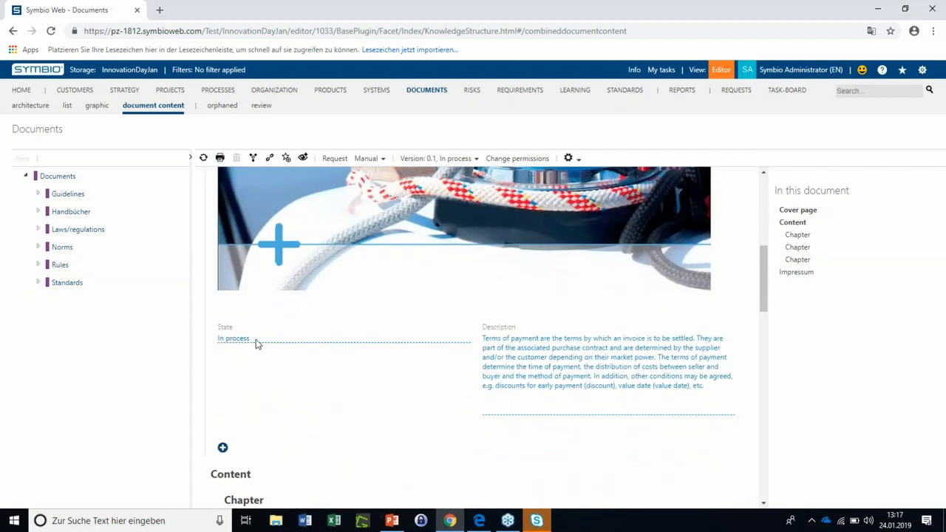
scroll(547, 349, "down", 1)
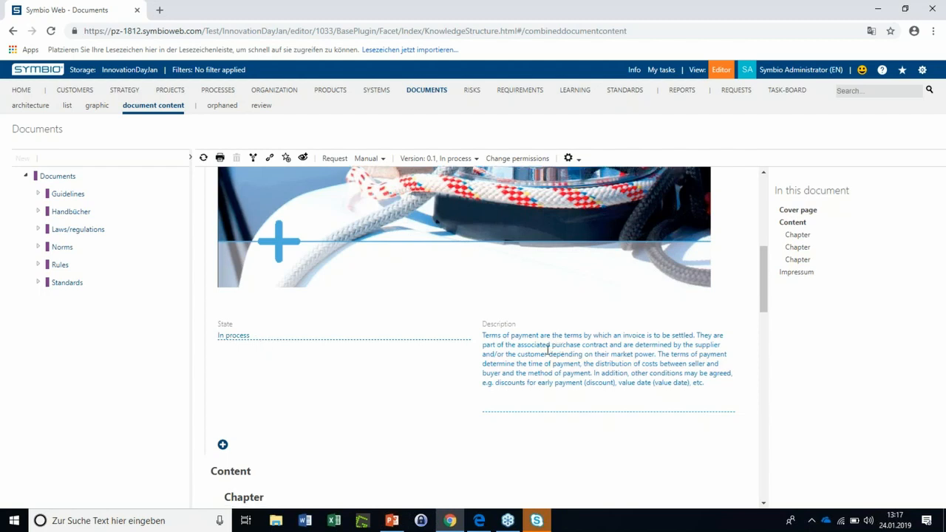
scroll(547, 349, "down", 3)
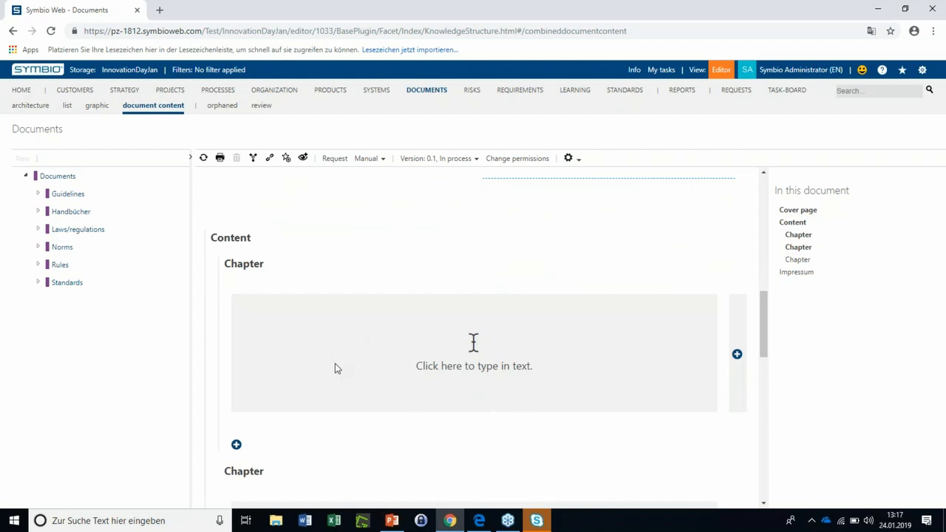
left_click(405, 351)
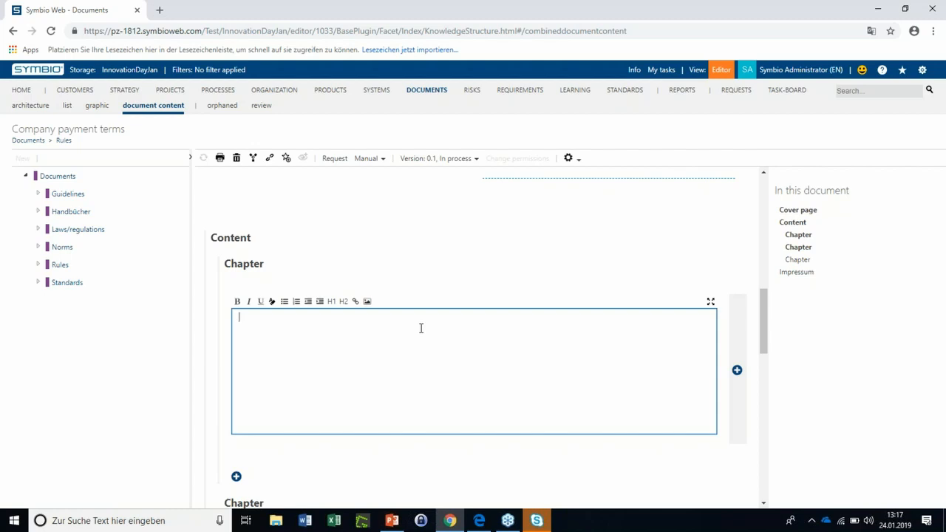
type("Innovation Day")
Review the remaining chapters and the Impressum of the Company payment terms document
scroll(436, 325, "down", 4)
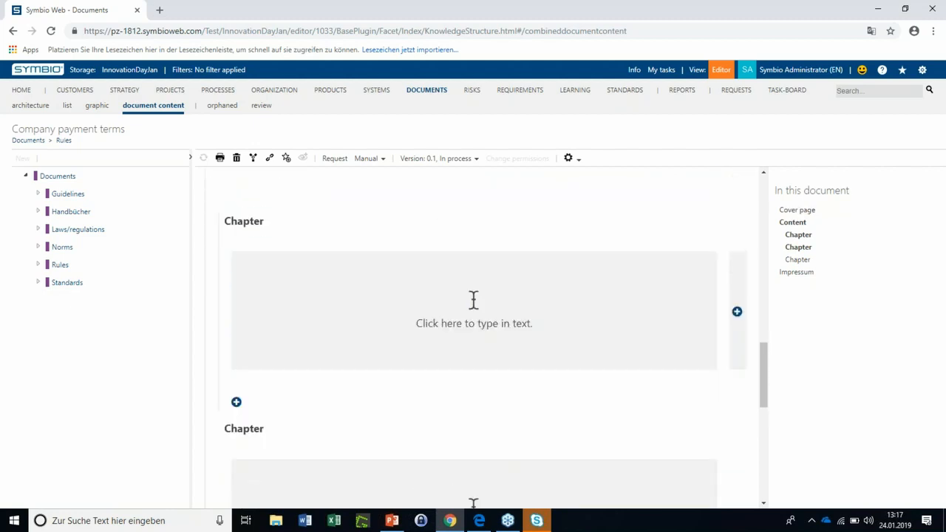
scroll(473, 299, "down", 4)
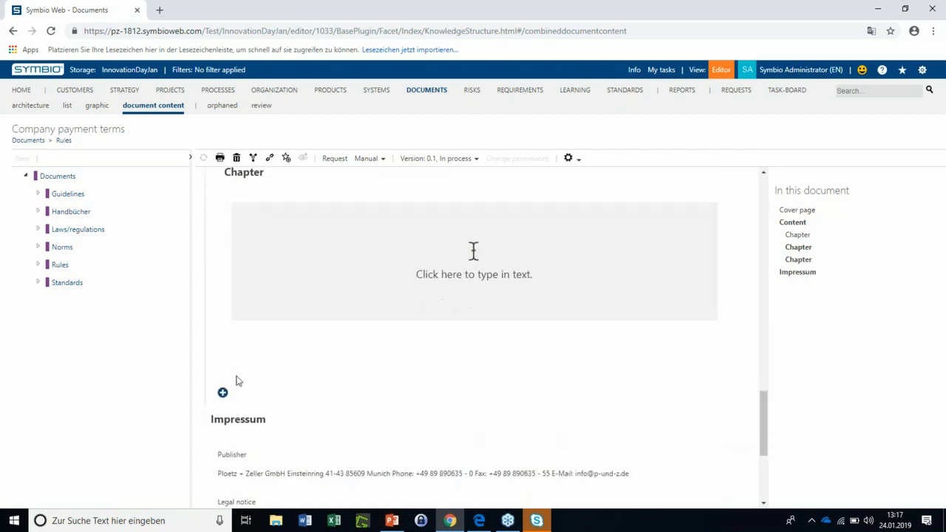
scroll(236, 381, "down", 2)
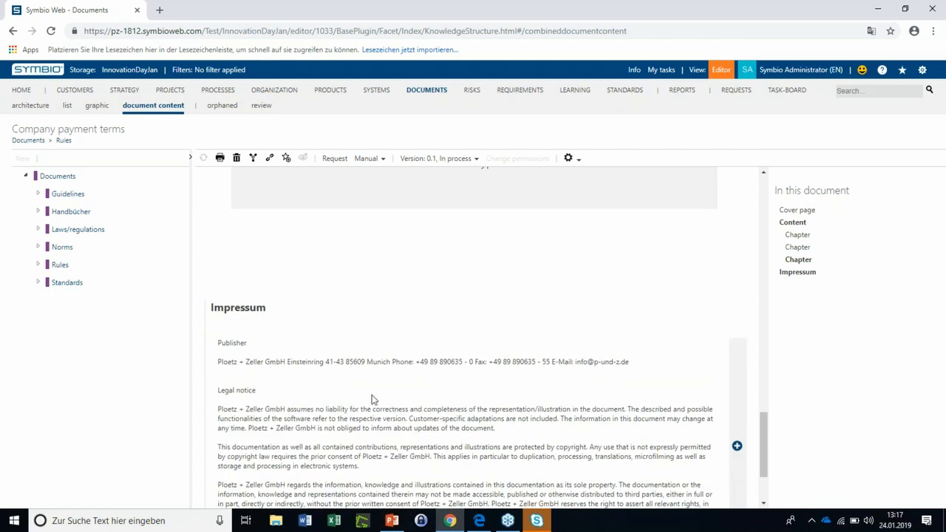
scroll(367, 376, "down", 2)
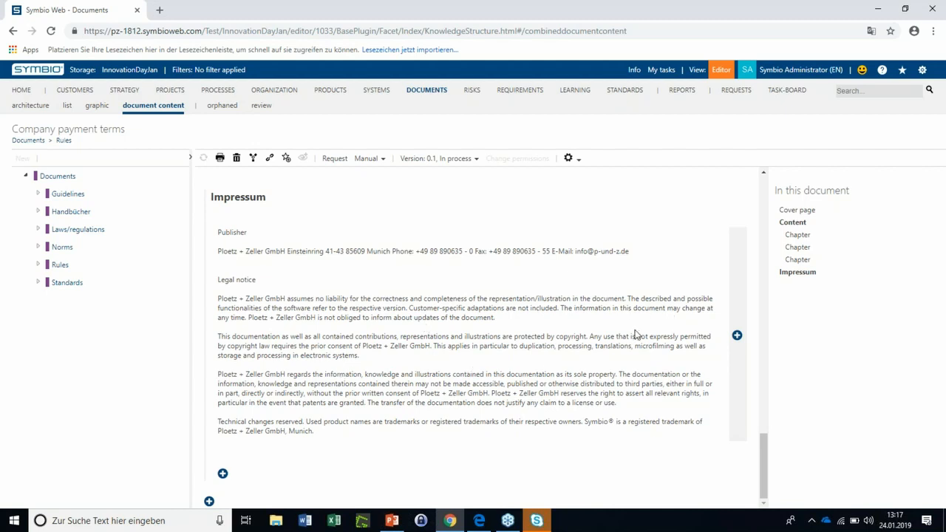
Open the Document Templates configuration in the administration area
left_click(922, 70)
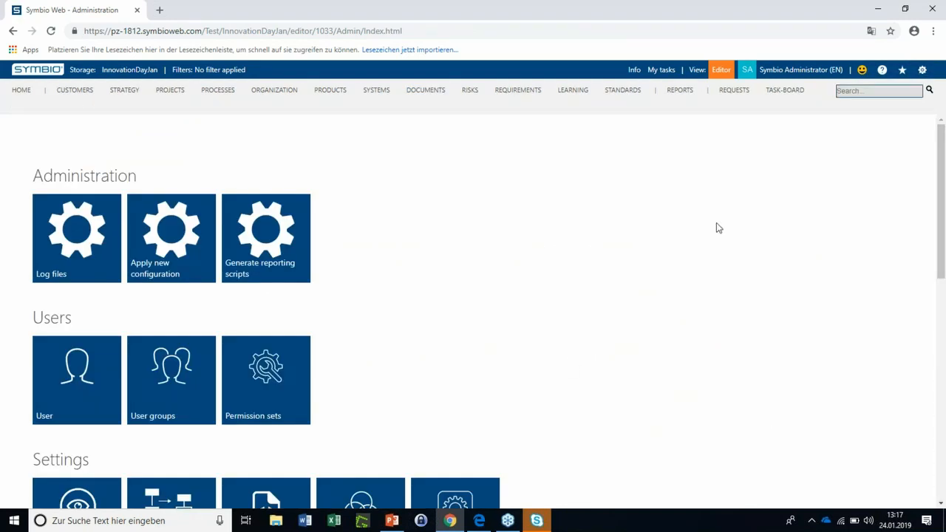
scroll(589, 354, "down", 1)
scroll(589, 354, "down", 4)
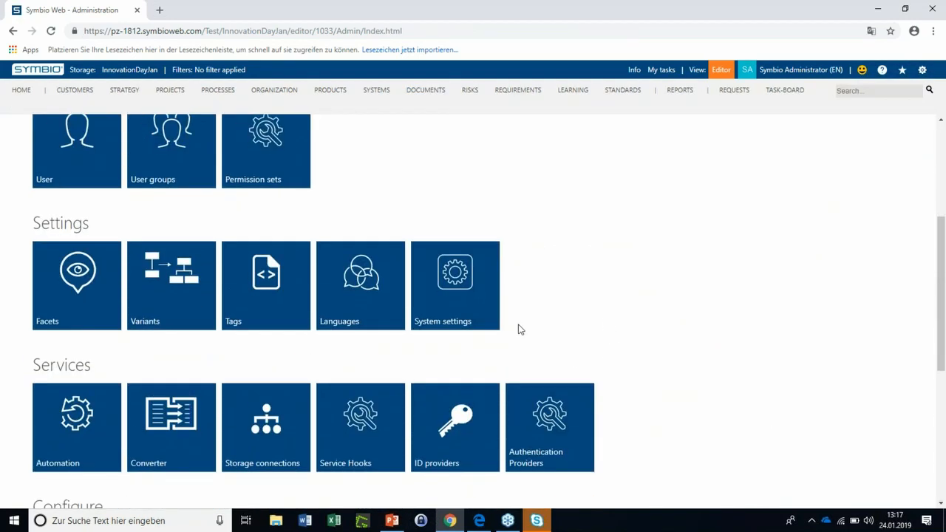
scroll(575, 385, "down", 1)
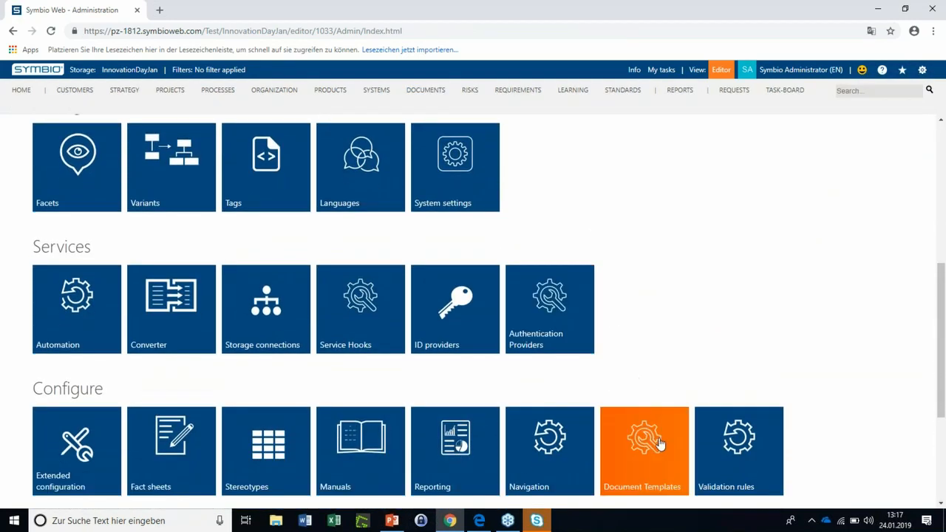
left_click(660, 444)
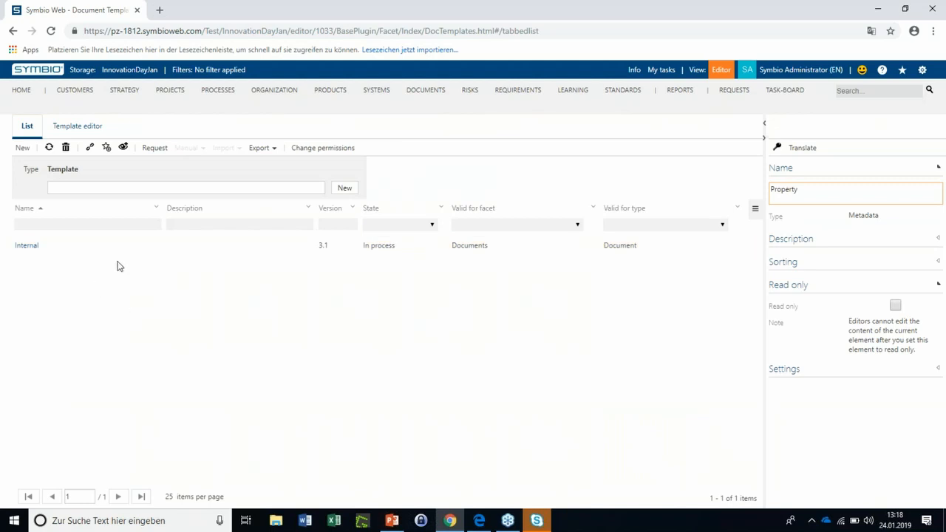
Open the Internal template in the template editor and review its cover page
left_click(123, 251)
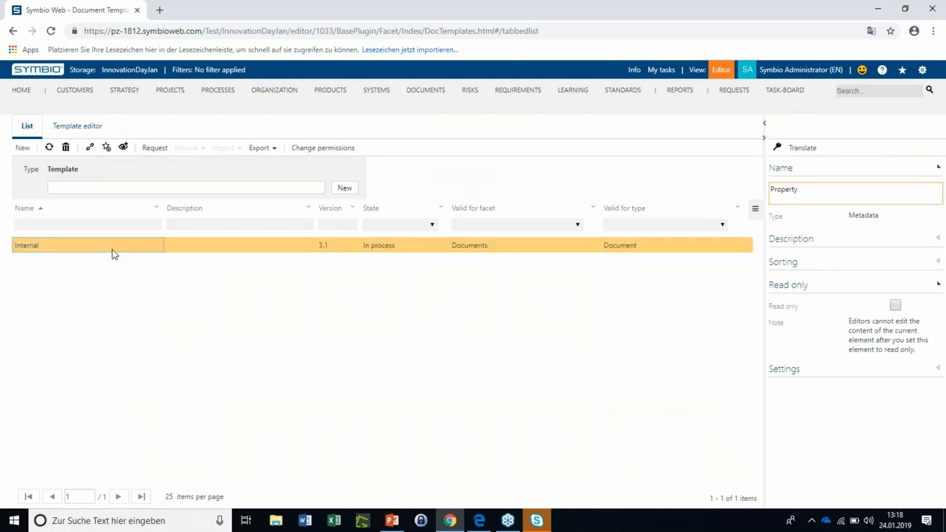
left_click(113, 252)
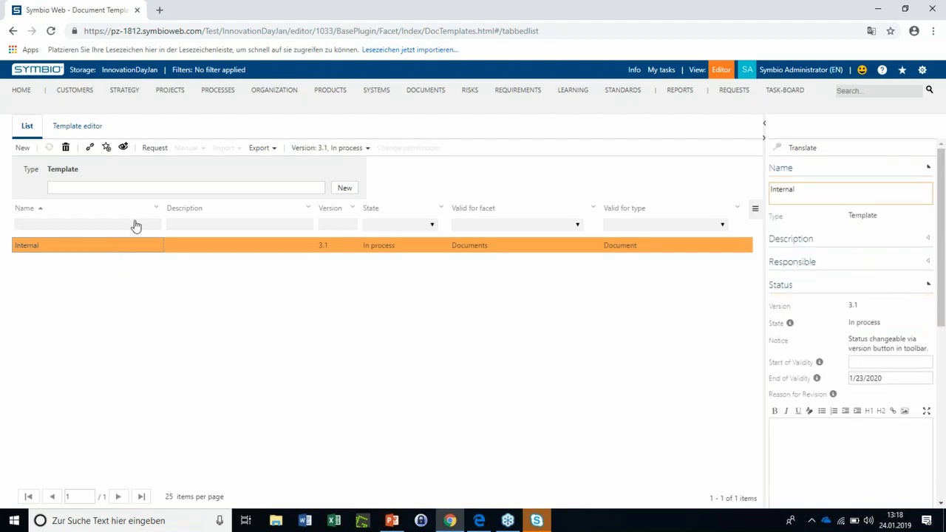
left_click(101, 130)
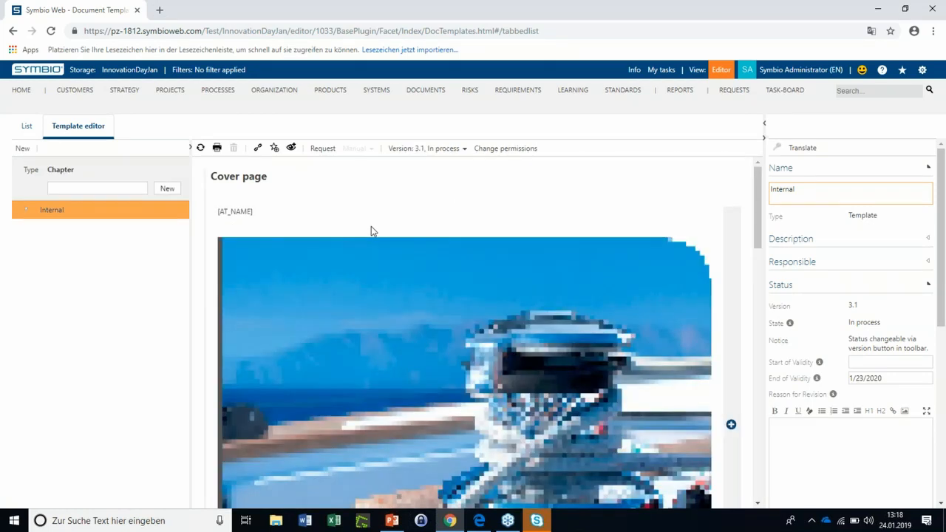
scroll(371, 226, "down", 1)
scroll(501, 318, "down", 3)
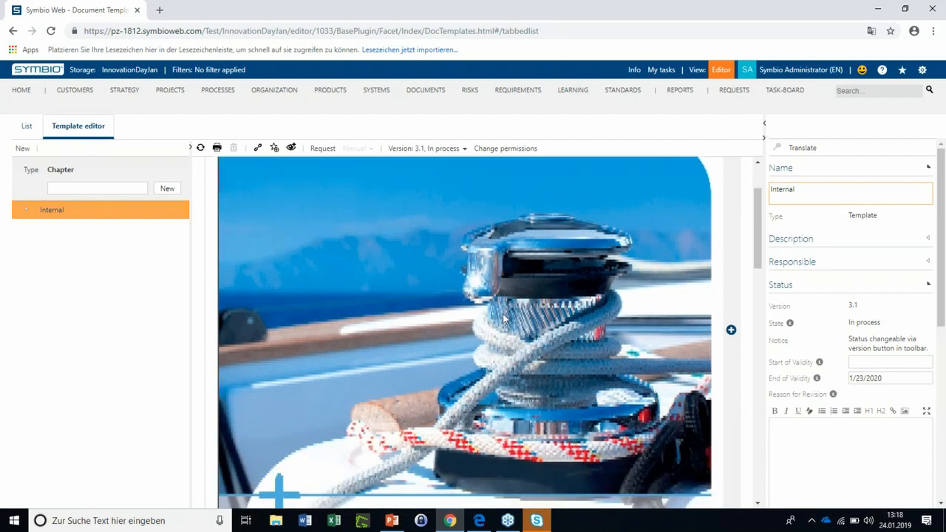
scroll(408, 384, "down", 1)
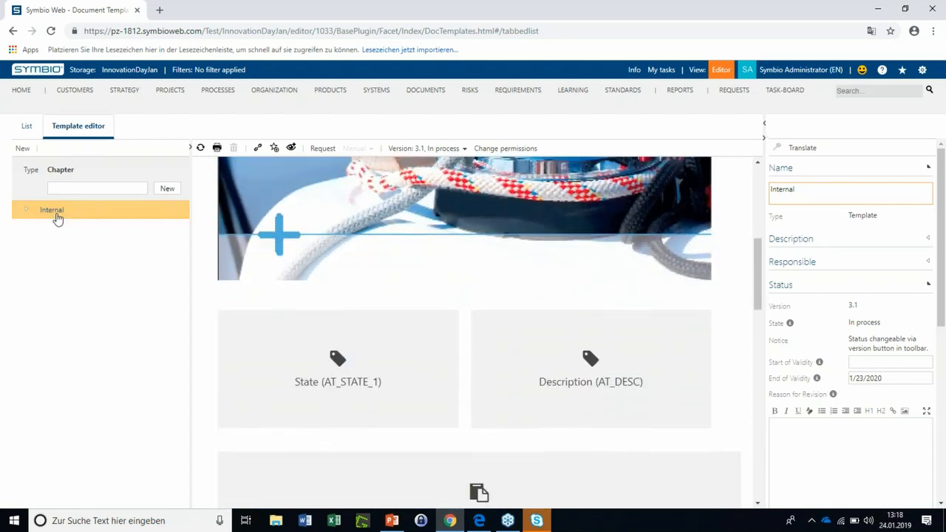
left_click(27, 217)
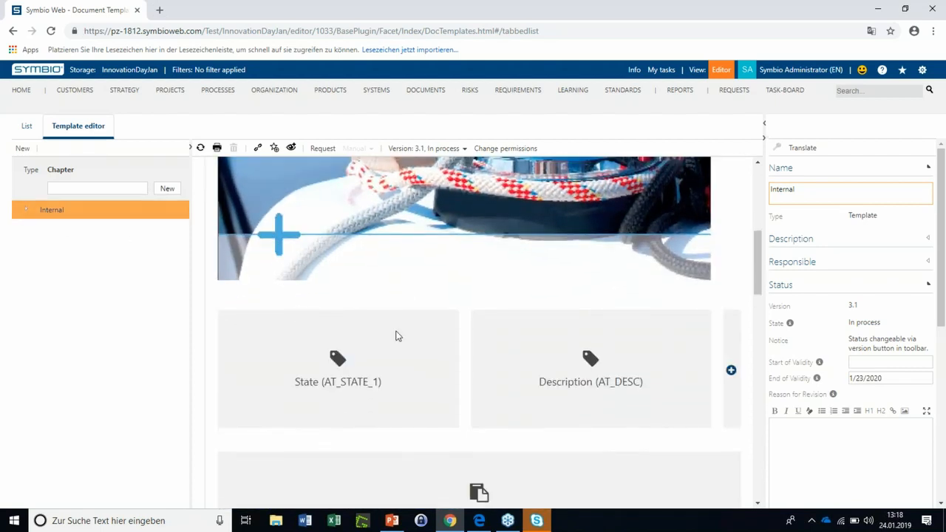
Add a text element to the empty cover page section below the State and Description properties
scroll(392, 335, "down", 1)
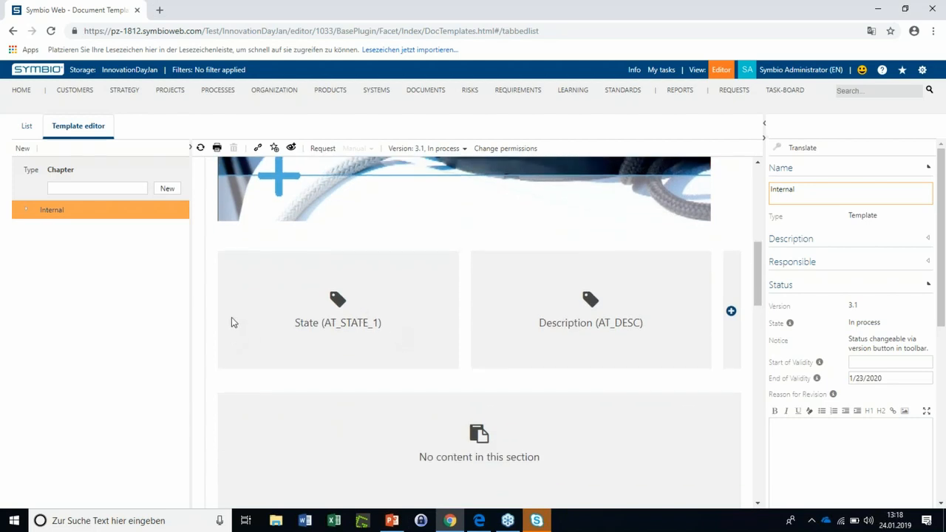
scroll(232, 318, "down", 1)
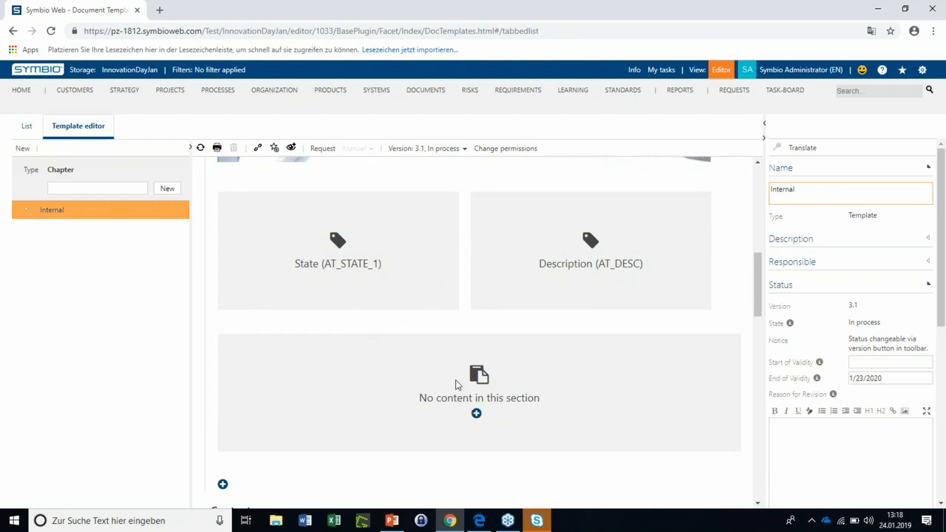
mouse_move(475, 415)
left_click(475, 418)
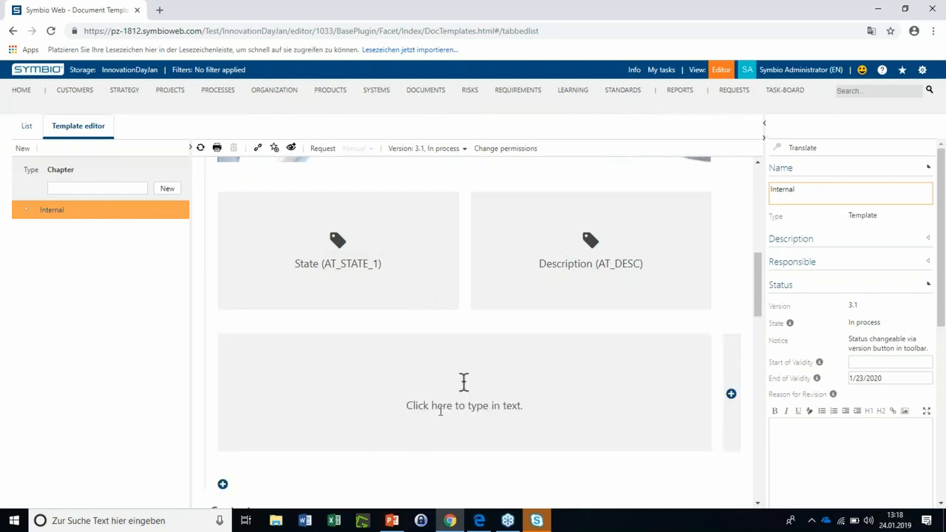
left_click(477, 407)
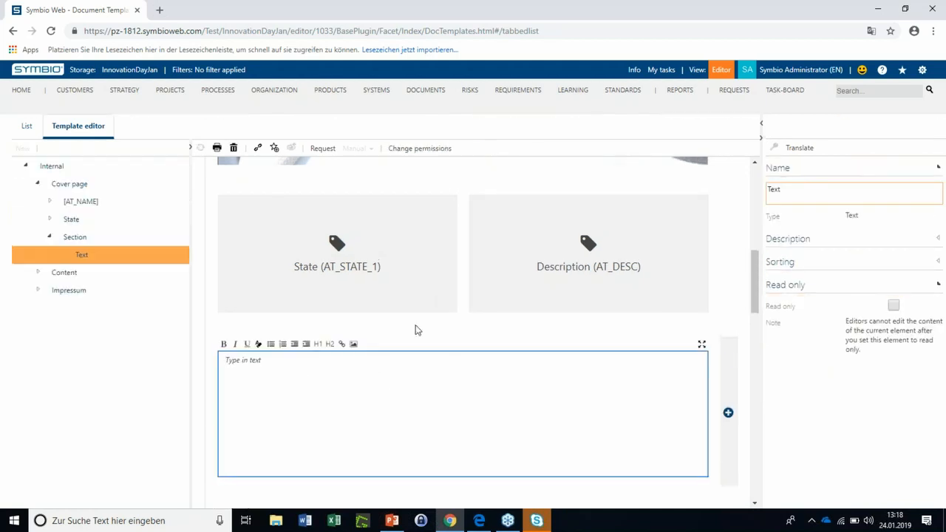
Examine the State property element and browse the properties available for the Description element on the cover page
left_click(394, 319)
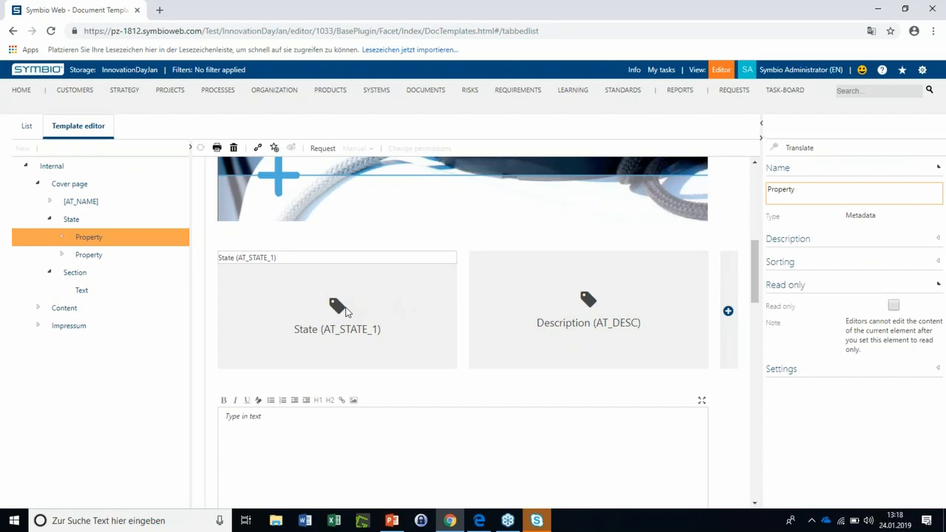
left_click(507, 264)
left_click(512, 265)
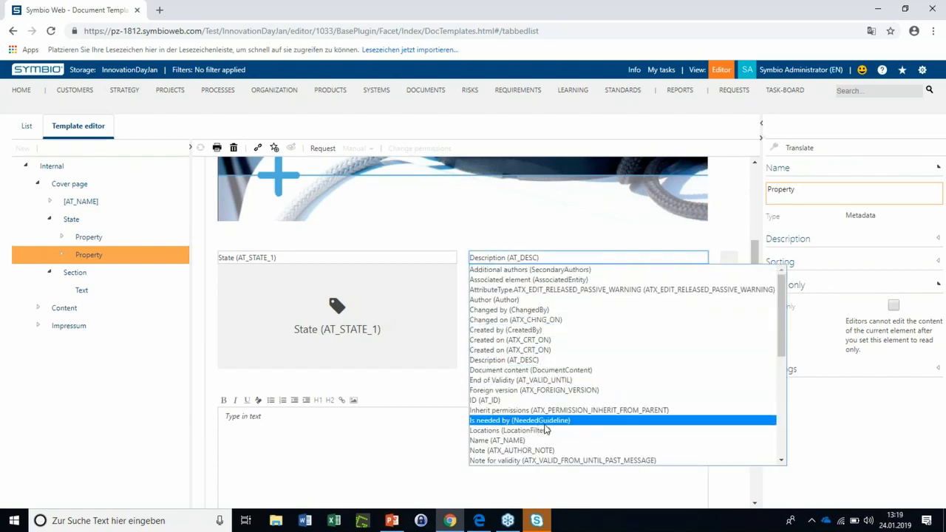
scroll(550, 399, "down", 5)
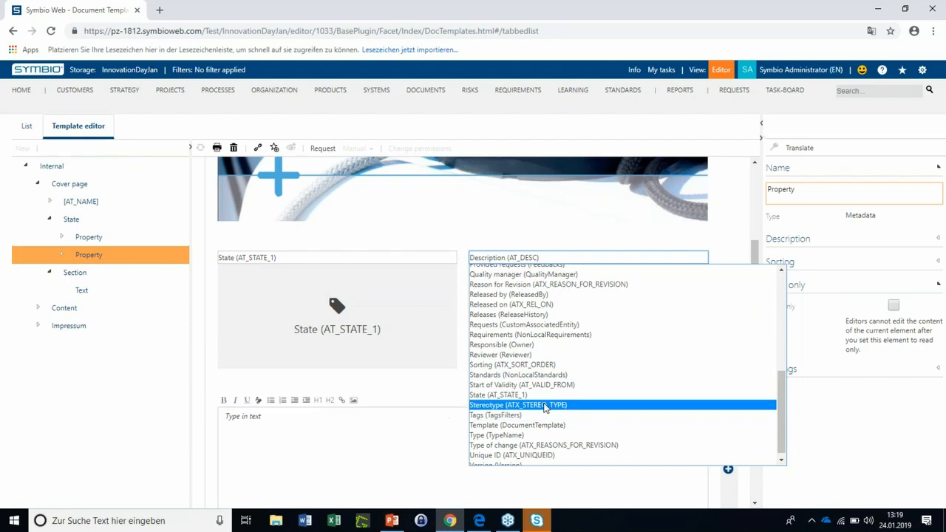
scroll(517, 415, "down", 1)
left_click(147, 444)
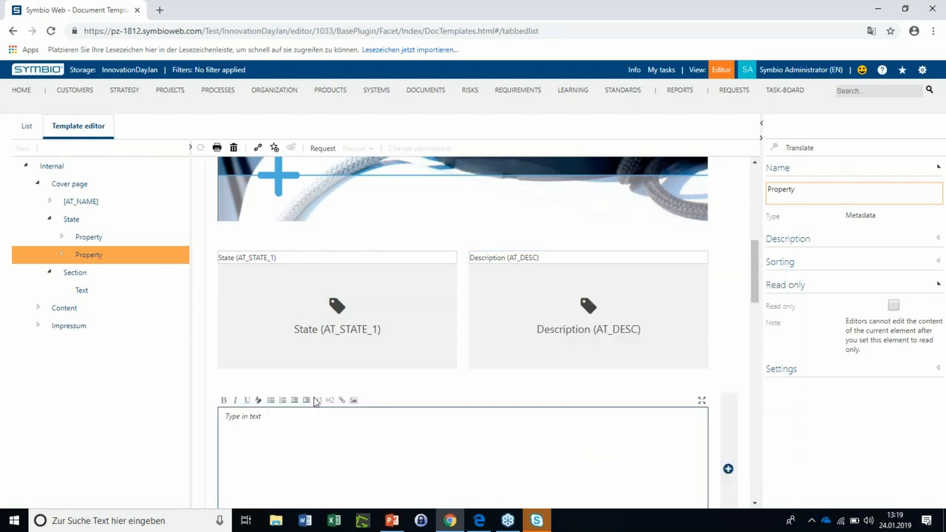
Insert a new section below the text of the first Content chapter, add a property element to it and select that element
scroll(377, 383, "down", 2)
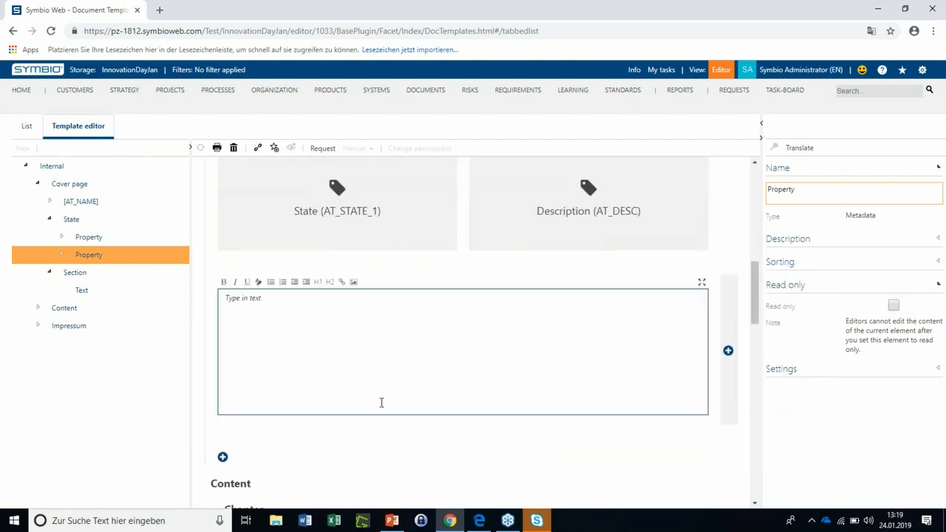
scroll(369, 400, "down", 1)
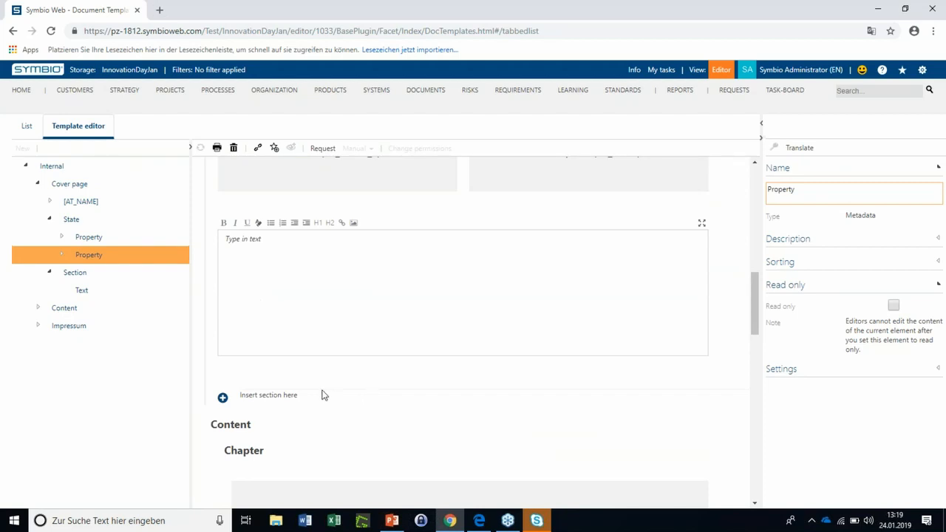
scroll(238, 420, "down", 1)
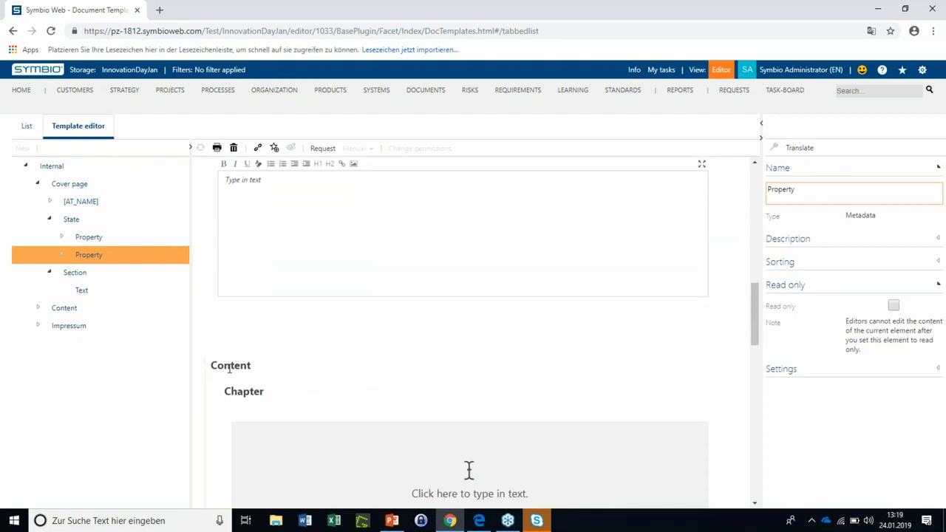
scroll(230, 392, "down", 4)
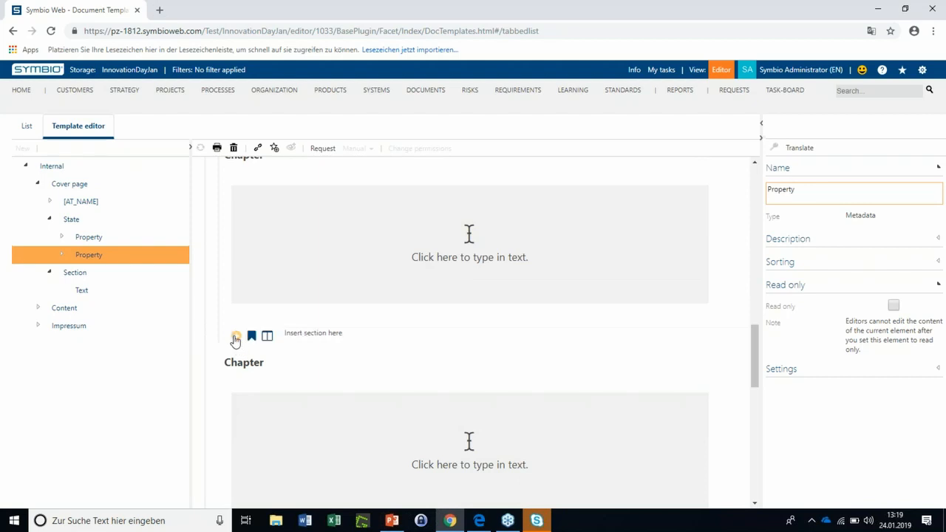
mouse_move(236, 338)
left_click(267, 338)
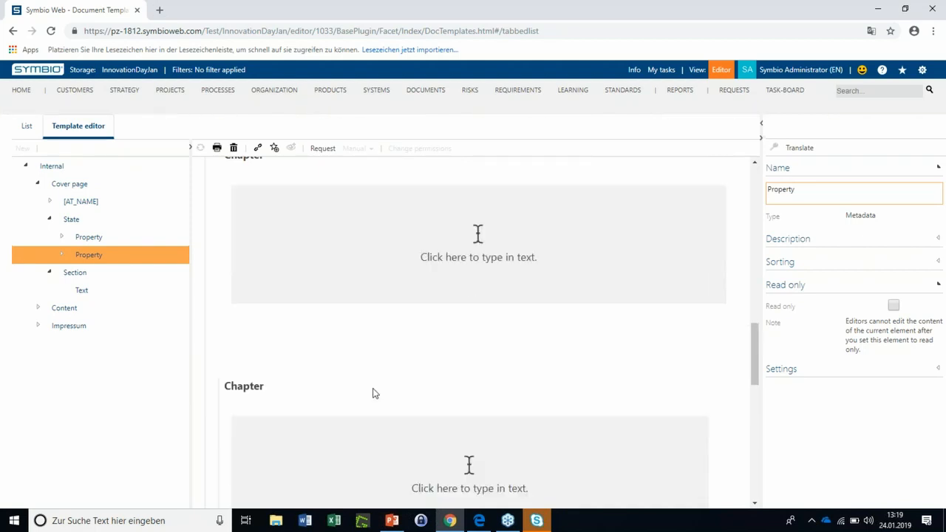
mouse_move(483, 416)
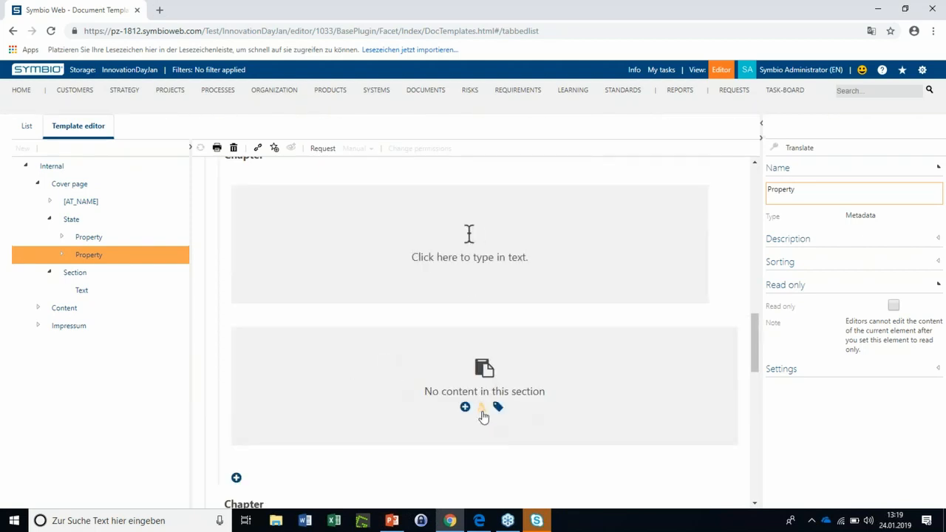
left_click(497, 411)
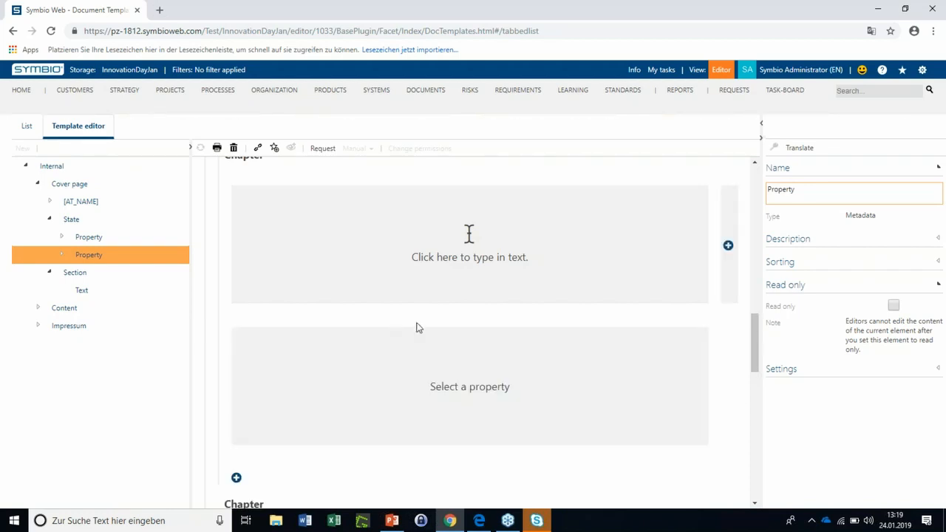
left_click(418, 335)
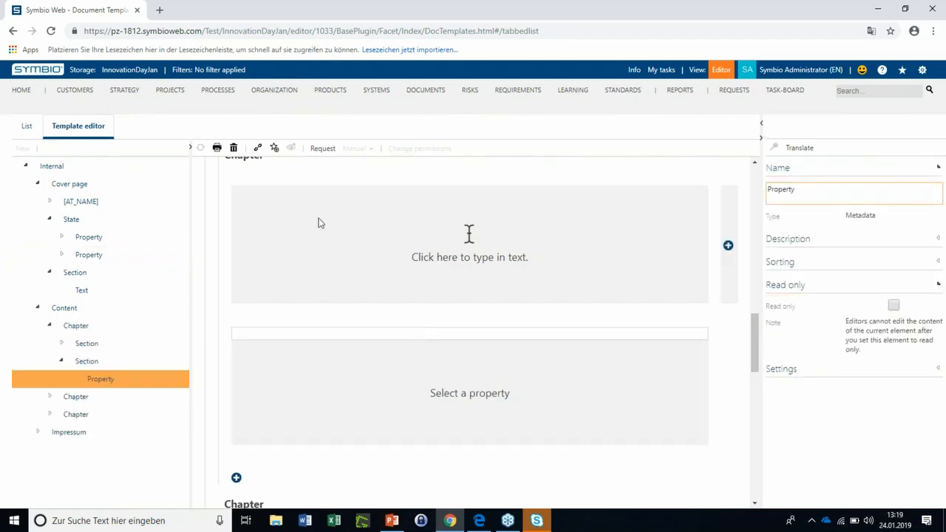
Assign the property "Is needed by (NeededGuideline)" to the new property element in the first Content chapter
left_click(408, 339)
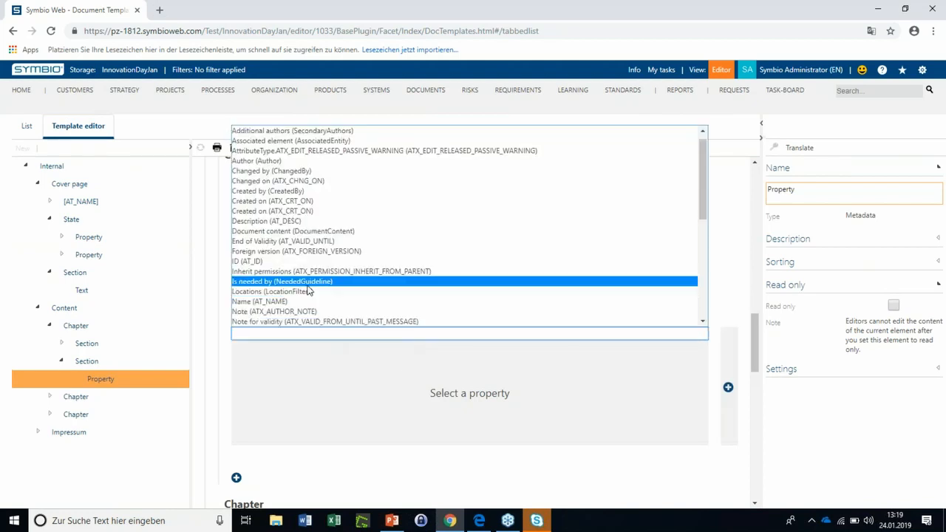
left_click(309, 282)
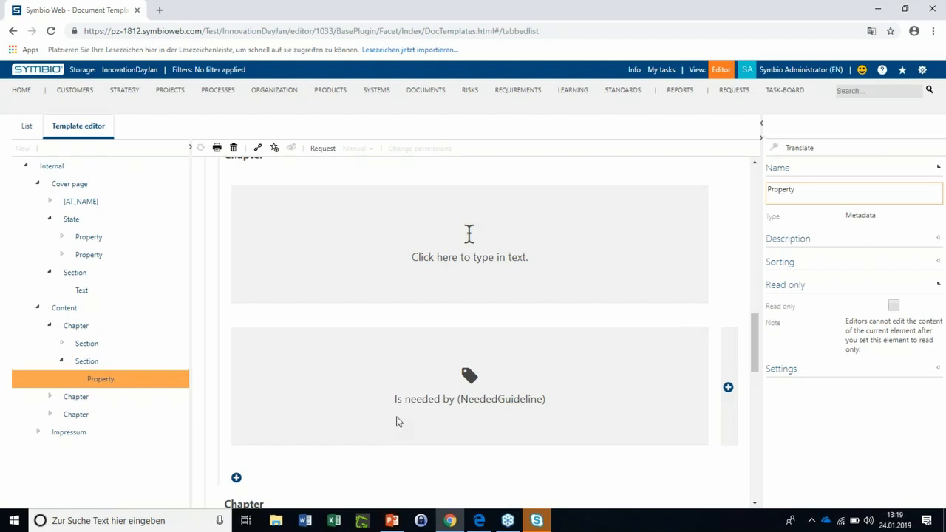
Open the "Validity in future" process under Innovation Day 1810 and review its validity dates and diagram
left_click(223, 94)
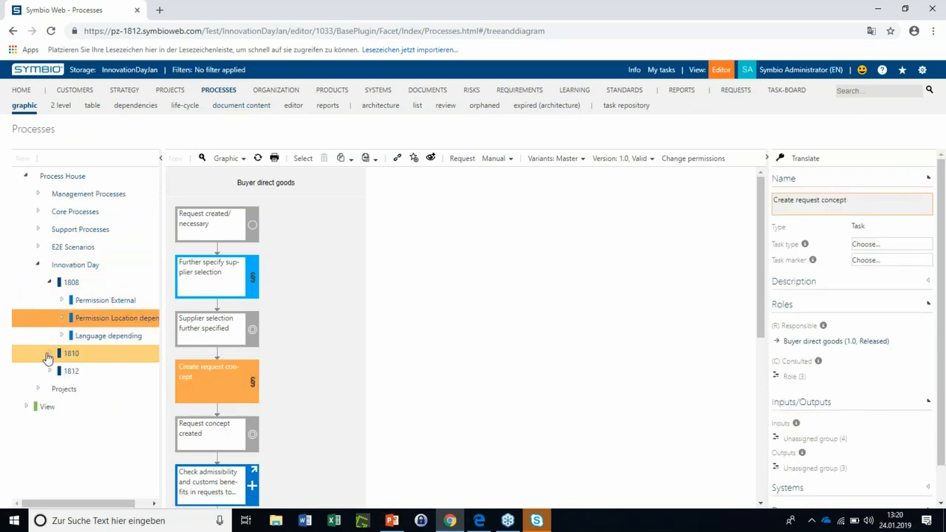
left_click(47, 355)
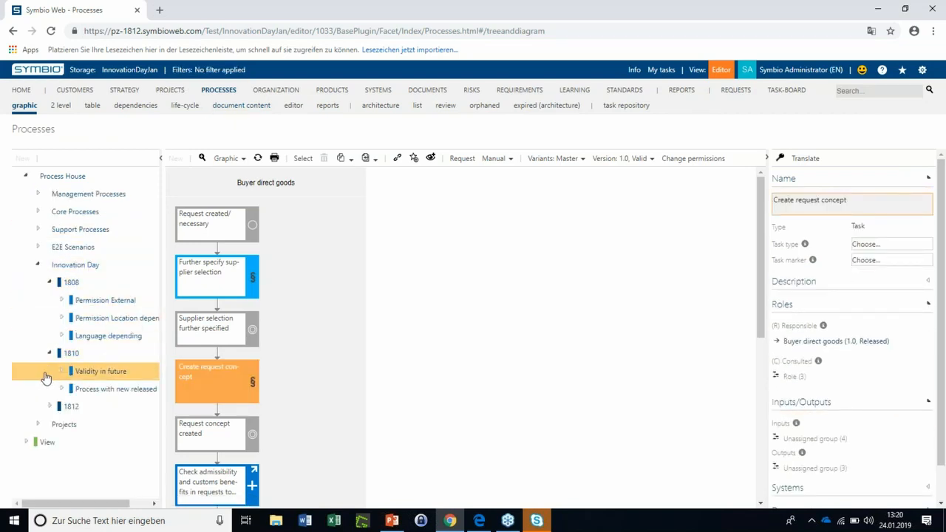
left_click(44, 375)
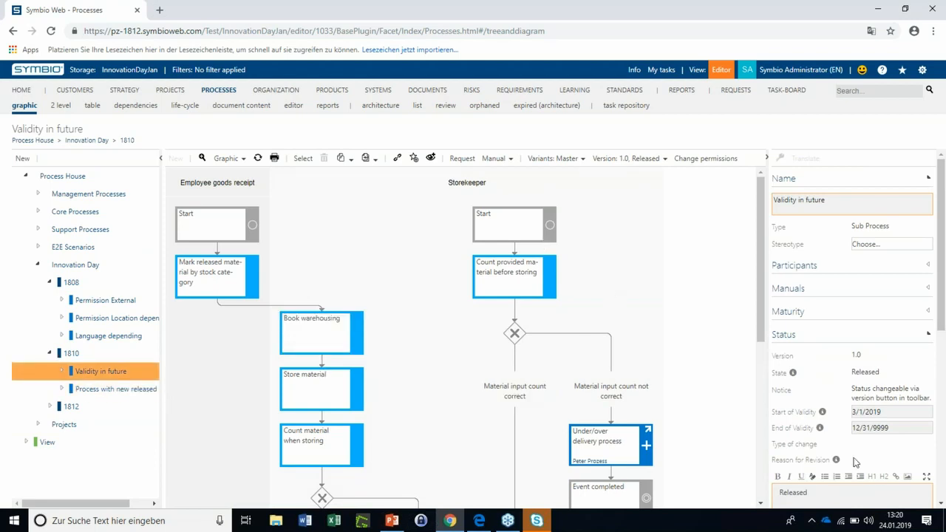
left_click(865, 417)
scroll(653, 277, "down", 1)
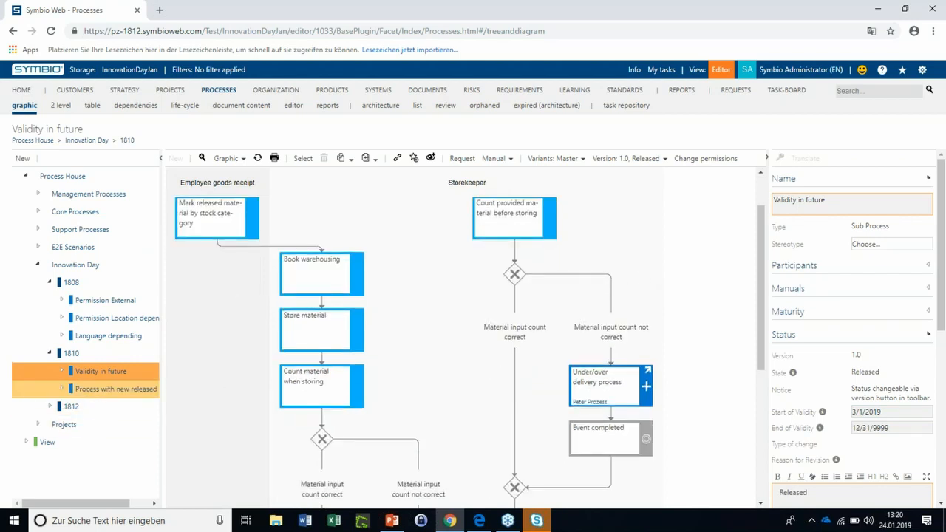
Open "Process with new released version" and start changing the state of its in-process version 1.1
left_click(135, 396)
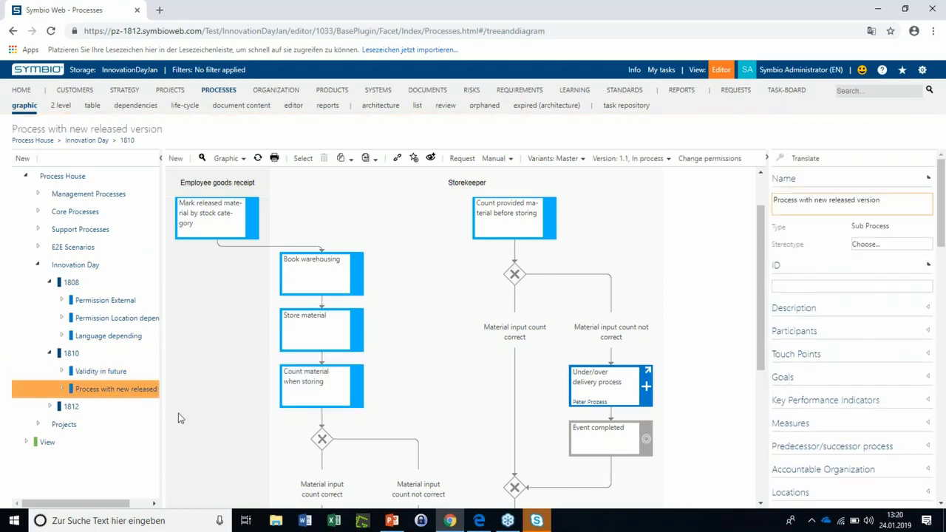
left_click(640, 167)
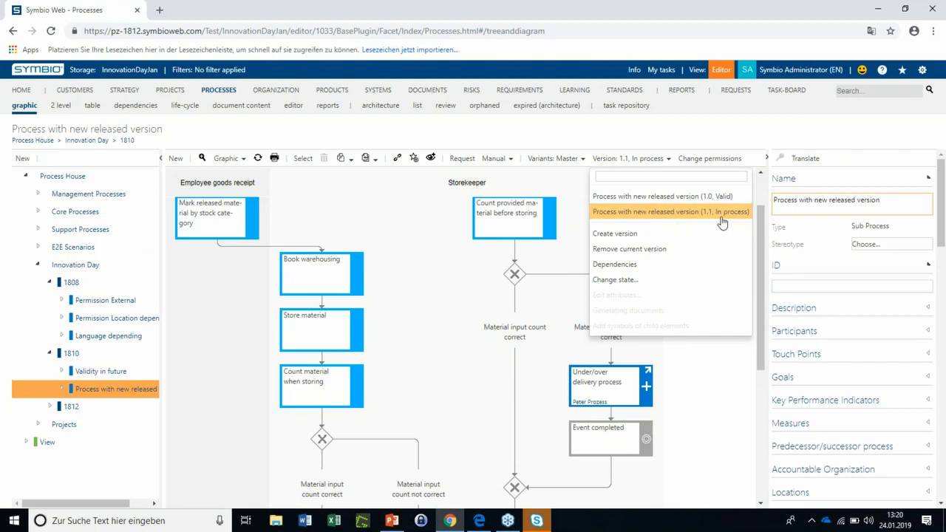
left_click(613, 281)
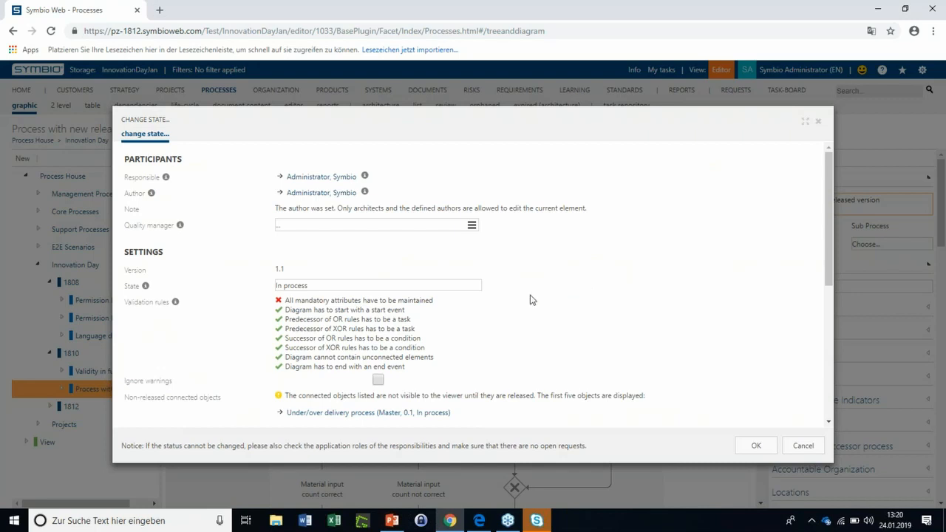
Enter "Please release" as the reason for revision of the process version
scroll(544, 304, "down", 2)
scroll(411, 388, "down", 5)
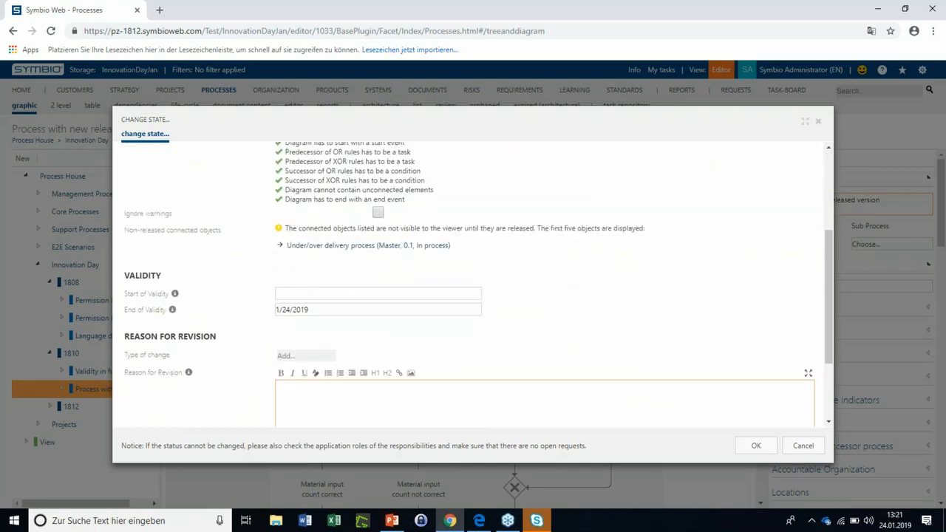
left_click(412, 388)
type("Please r")
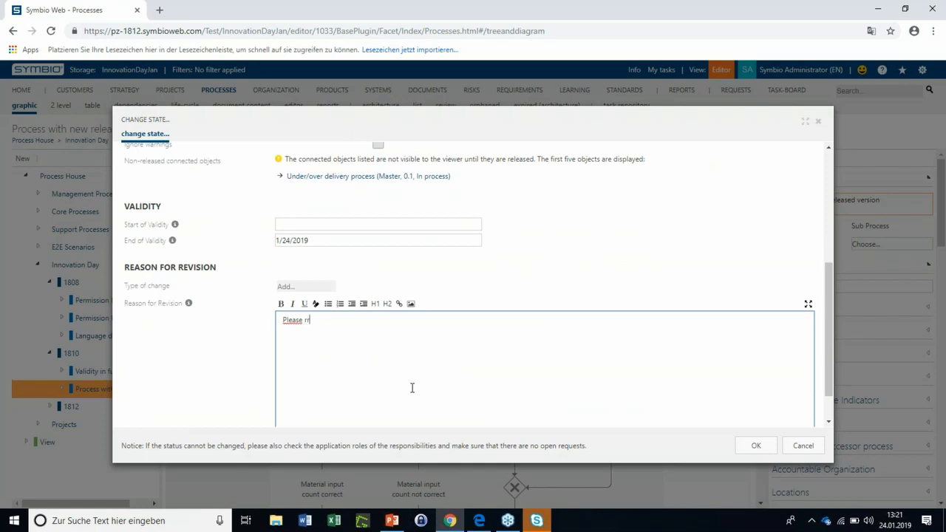
left_click(598, 239)
Set the version's start of validity to 3/1/2019
scroll(599, 239, "up", 2)
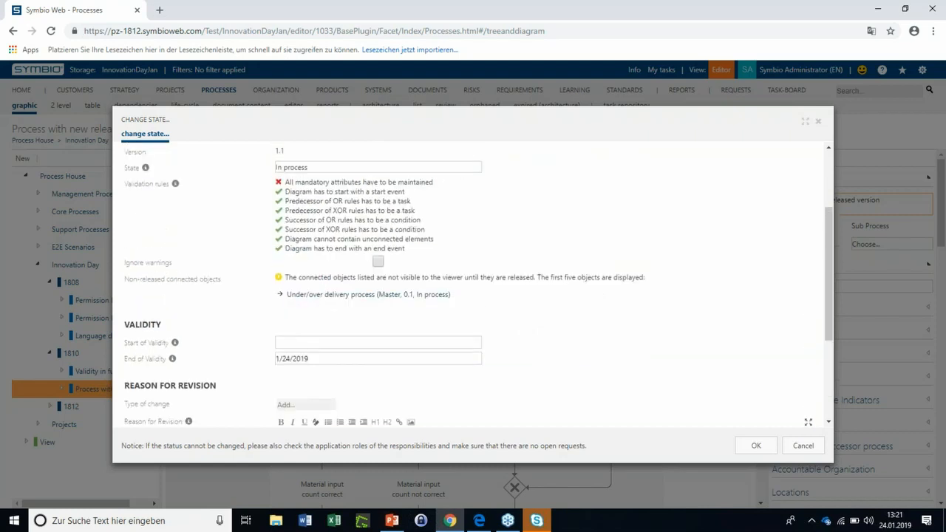
left_click(322, 343)
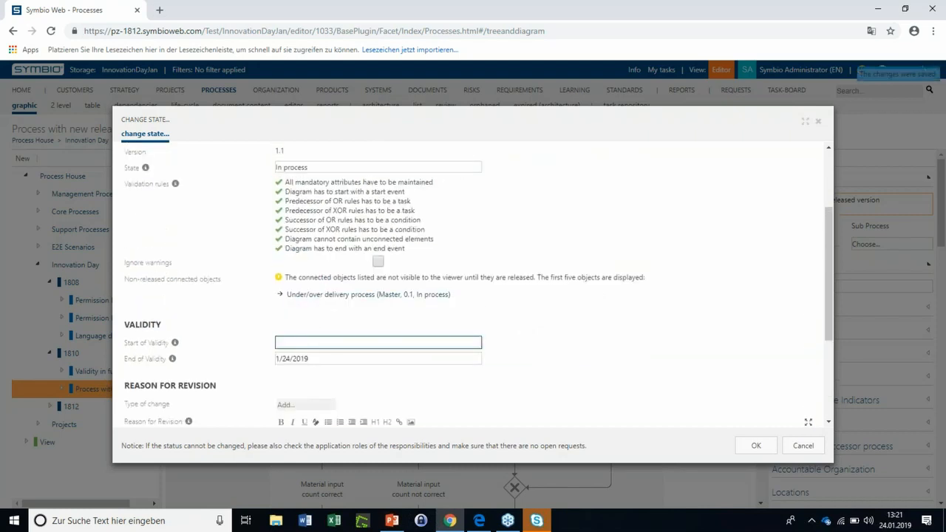
left_click(346, 344)
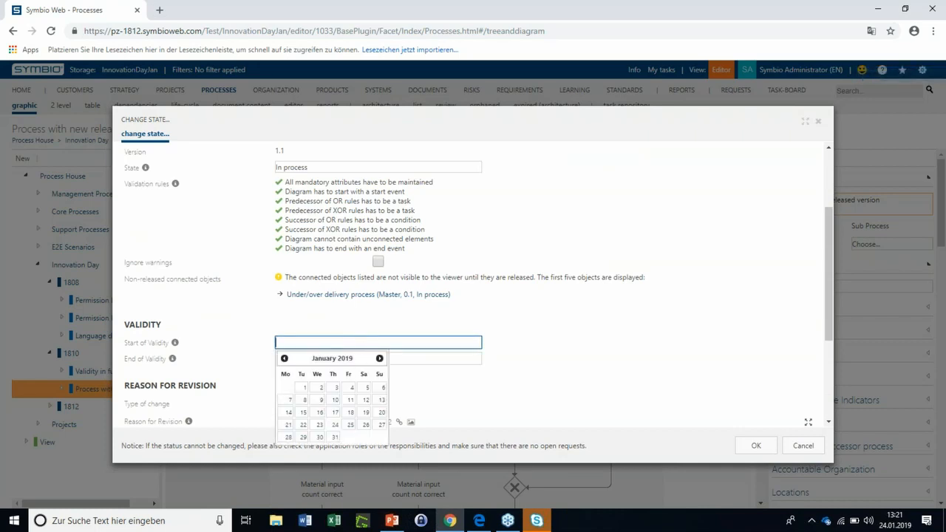
left_click(380, 359)
left_click(380, 358)
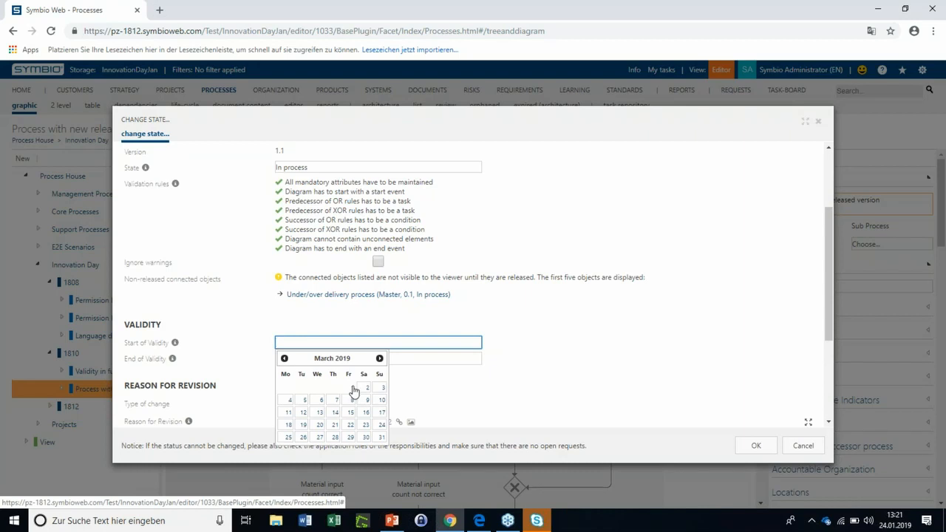
left_click(354, 391)
Set the version's end of validity to 1/24/2020
left_click(340, 361)
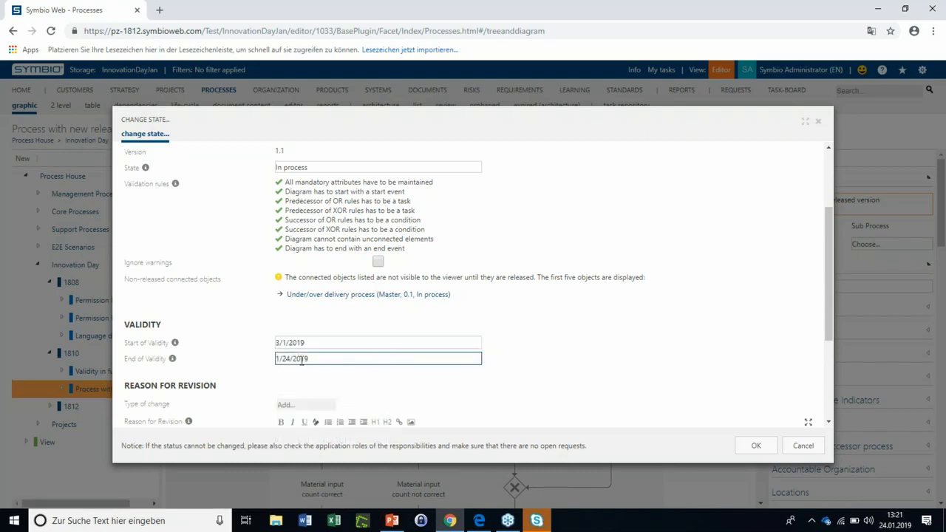
left_click_drag(297, 359, 386, 364)
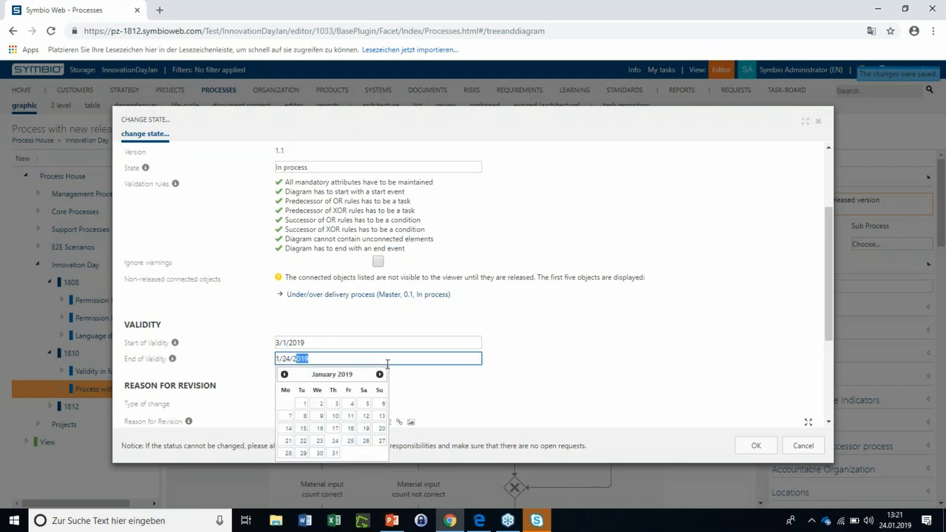
key("BackSpace")
type("020")
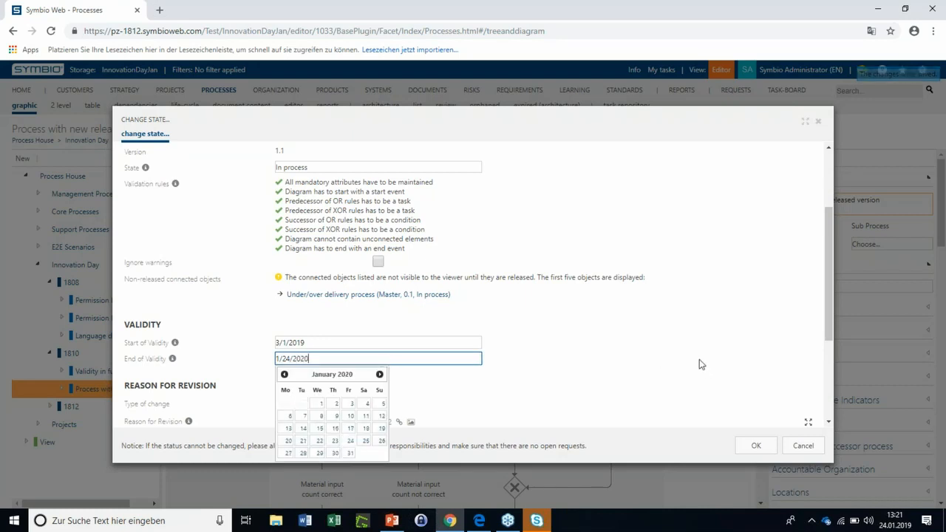
left_click(566, 370)
Set the version's state to Released and confirm the state change
scroll(444, 338, "up", 3)
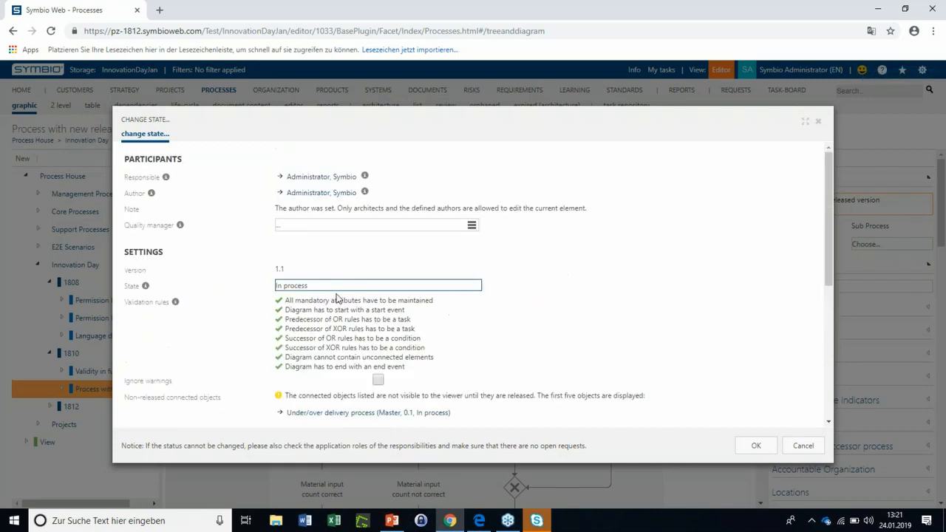
left_click(333, 286)
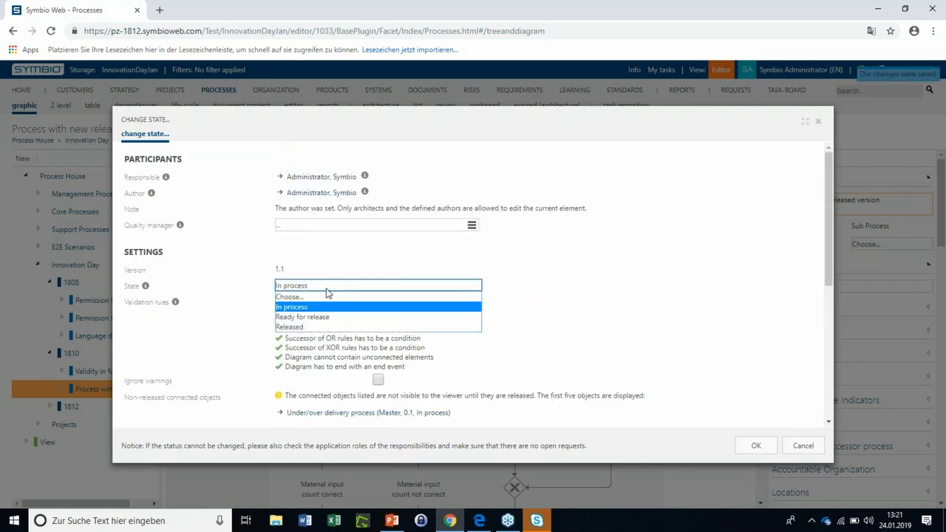
left_click(311, 327)
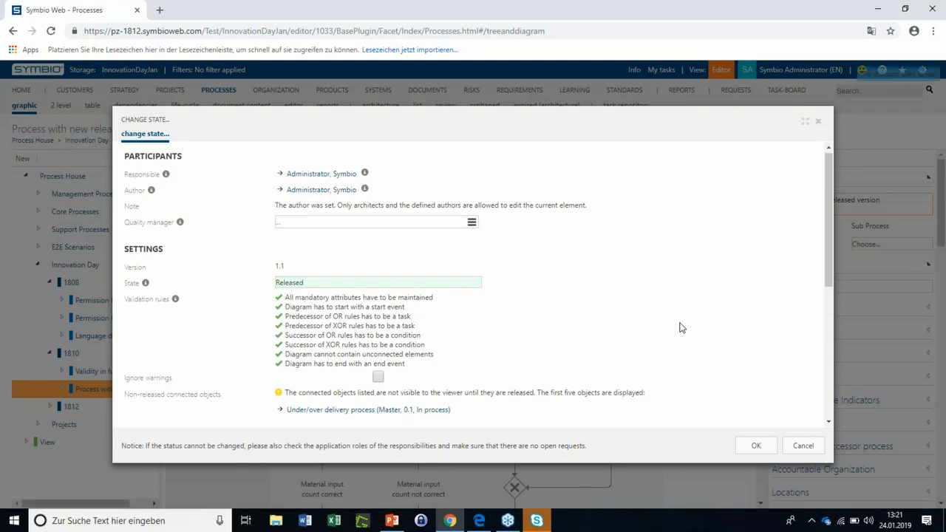
scroll(680, 327, "down", 3)
left_click(755, 445)
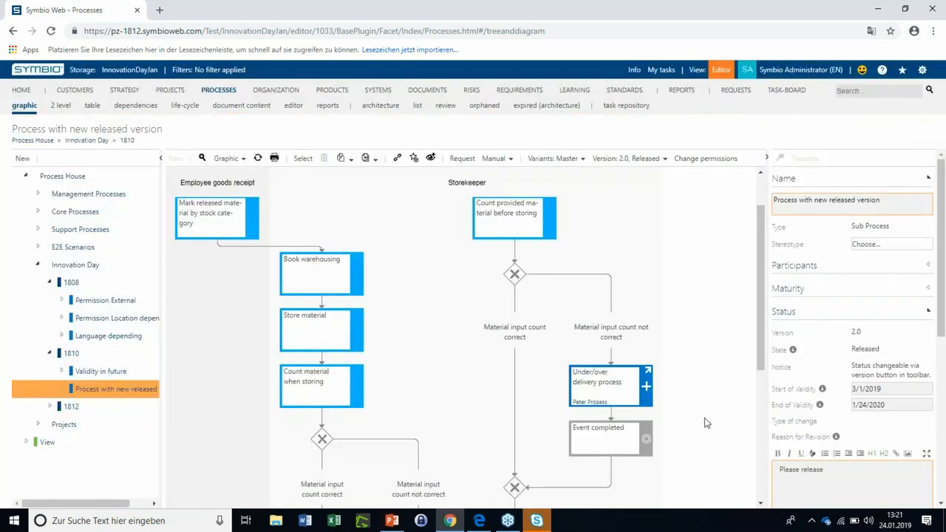
Switch to the Symbio session in Microsoft Edge and change to English (United States) in the Viewer view
left_click(478, 522)
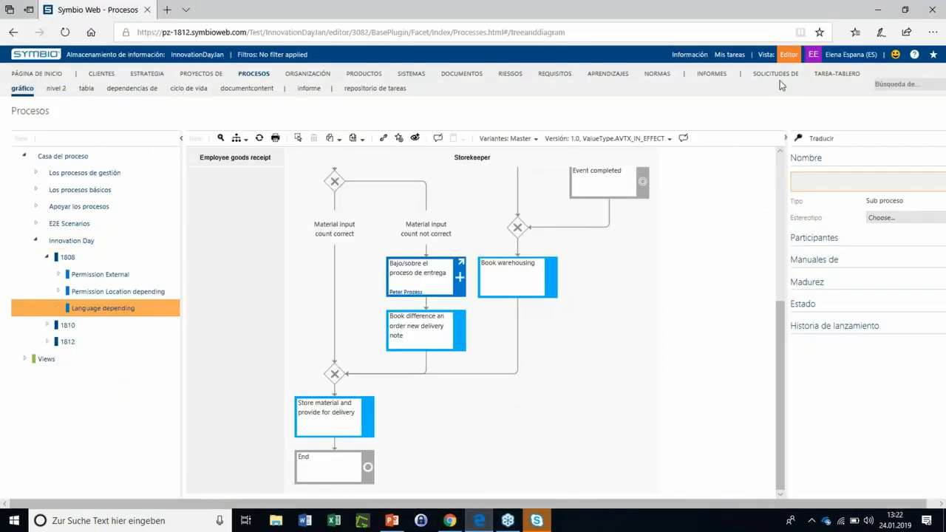
left_click(833, 56)
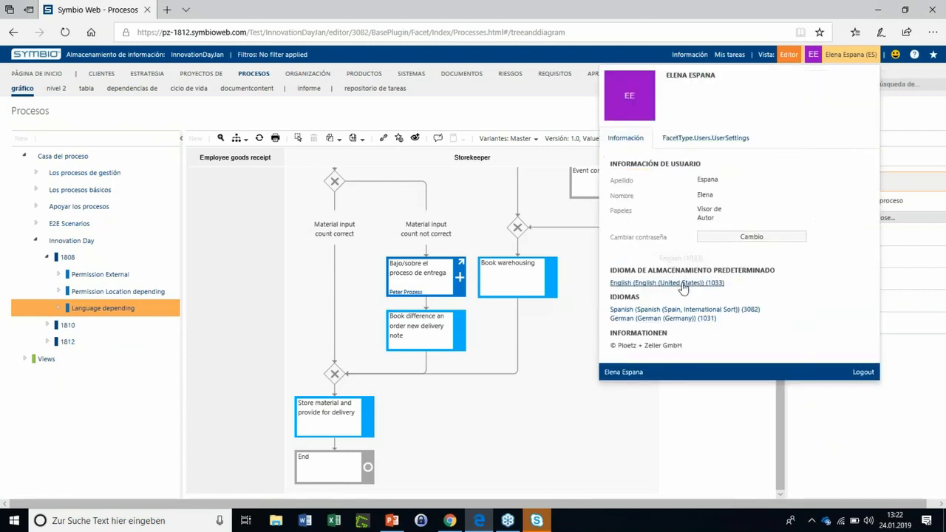
left_click(683, 285)
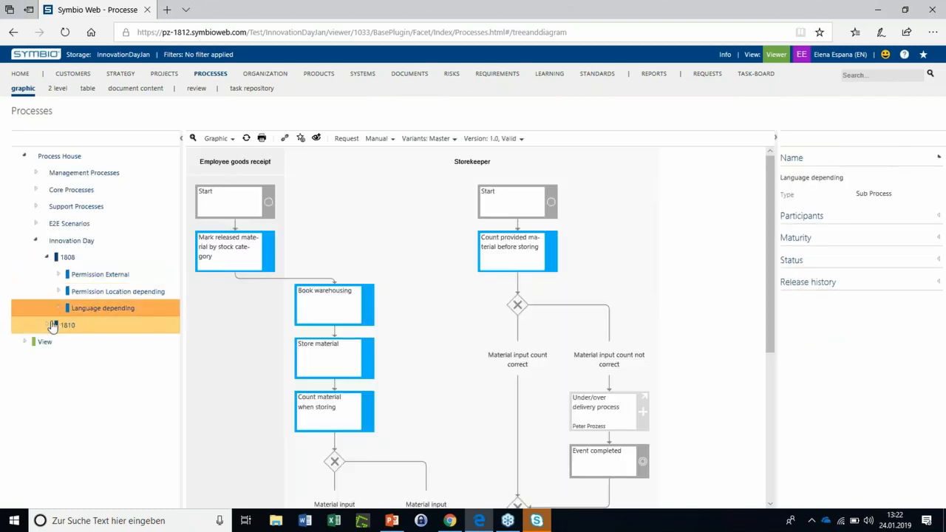
Open the "Validity in future" process under 1810 in the Viewer and examine its validity notice and diagram
left_click(66, 334)
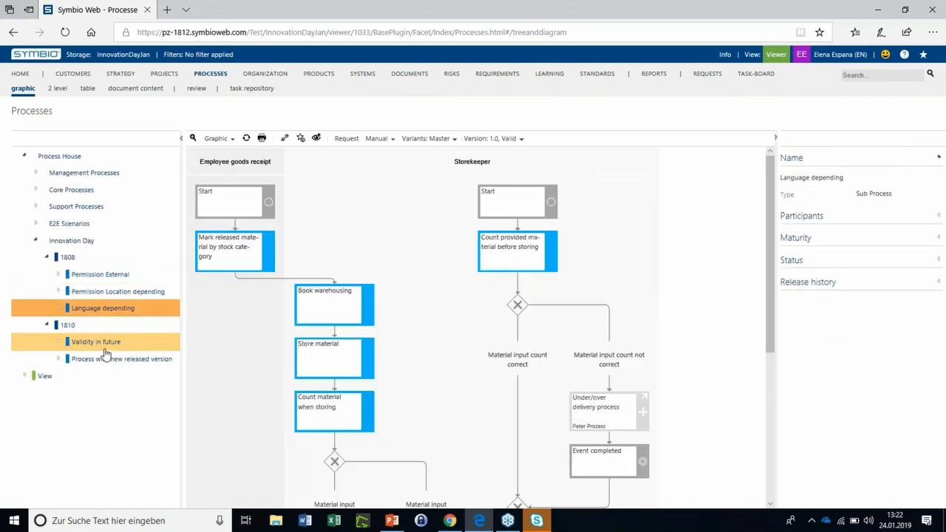
left_click(130, 344)
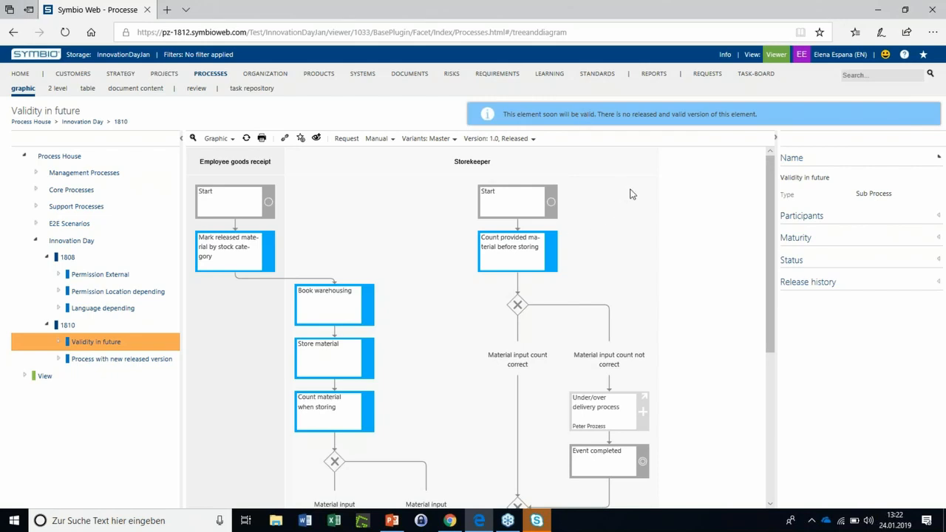
scroll(615, 194, "down", 1)
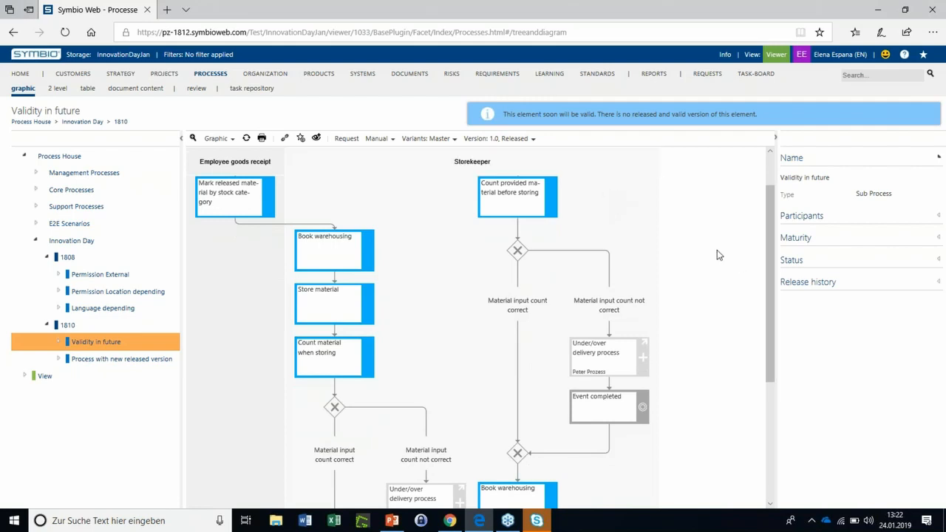
Open "Process with new released version" in the Viewer and display its released version 2.0
left_click(46, 362)
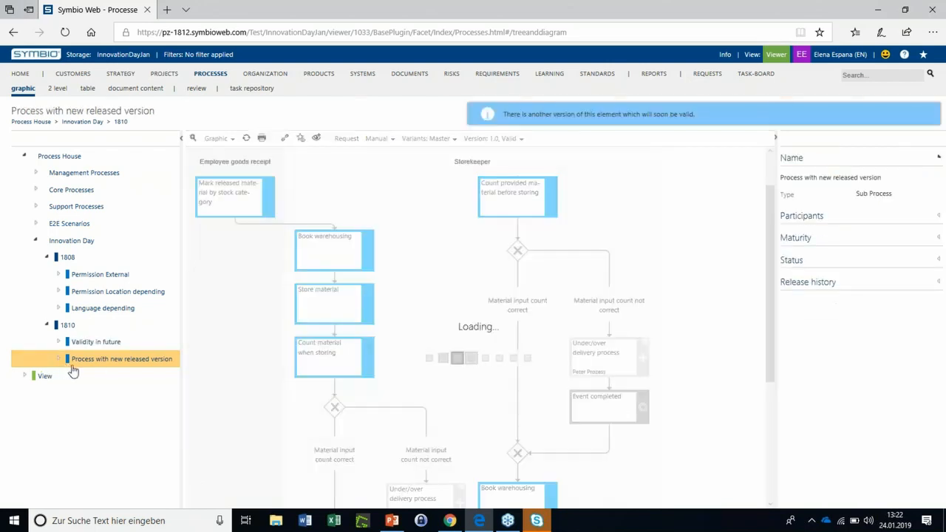
scroll(560, 261, "up", 1)
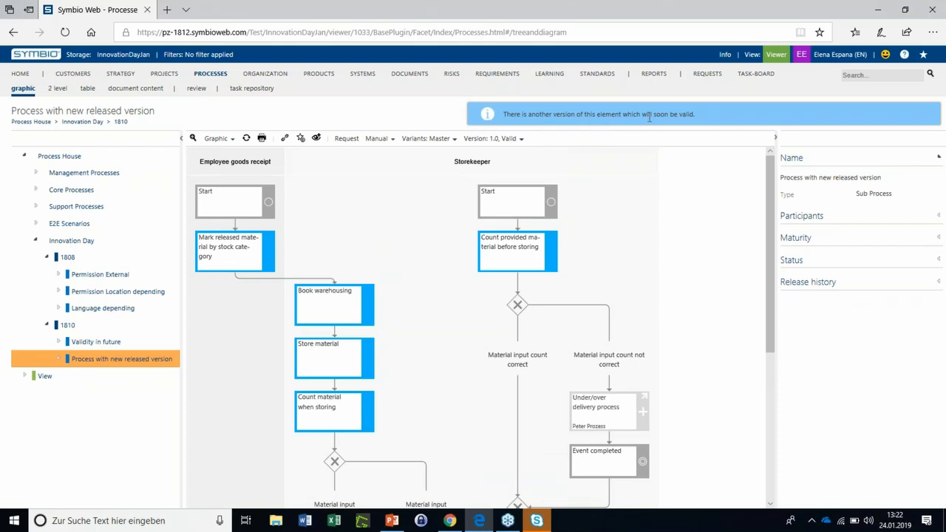
left_click(521, 145)
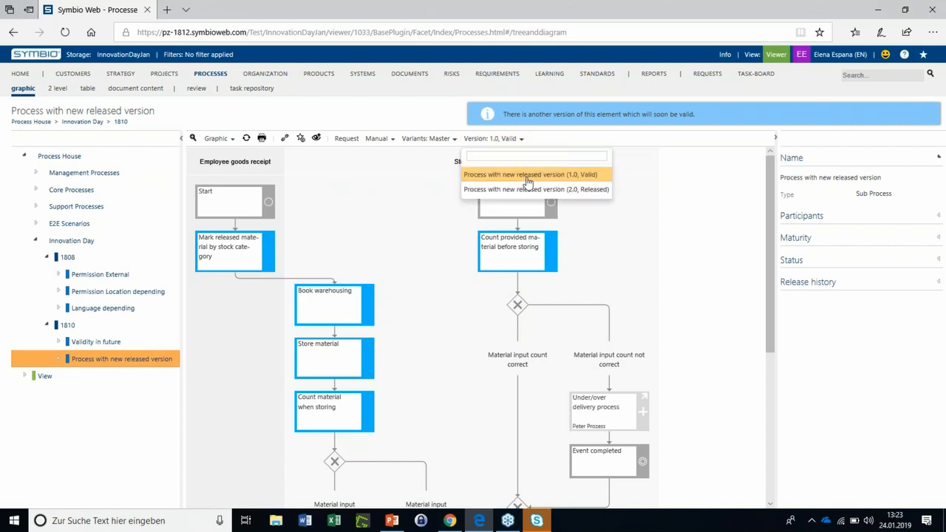
left_click(472, 193)
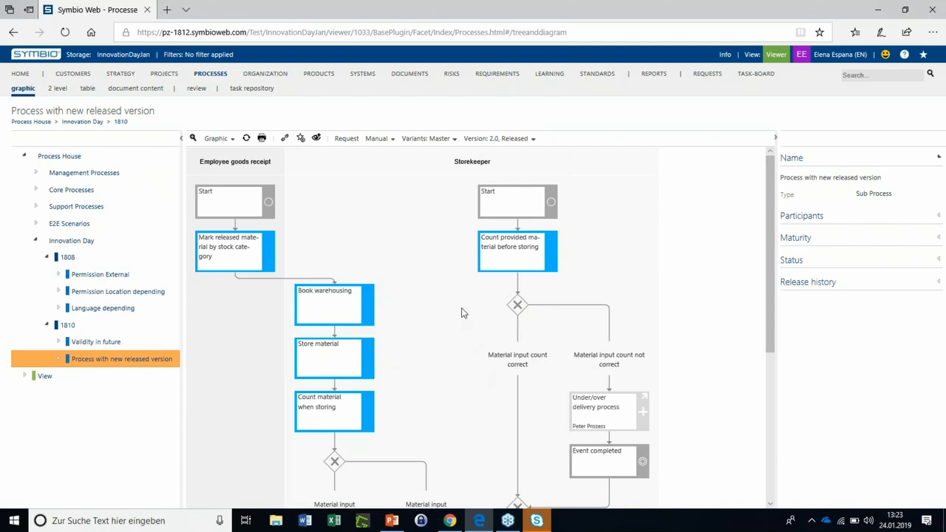
Preview the printout of the version 2.0 process diagram and close the print dialog without printing
scroll(468, 288, "down", 1)
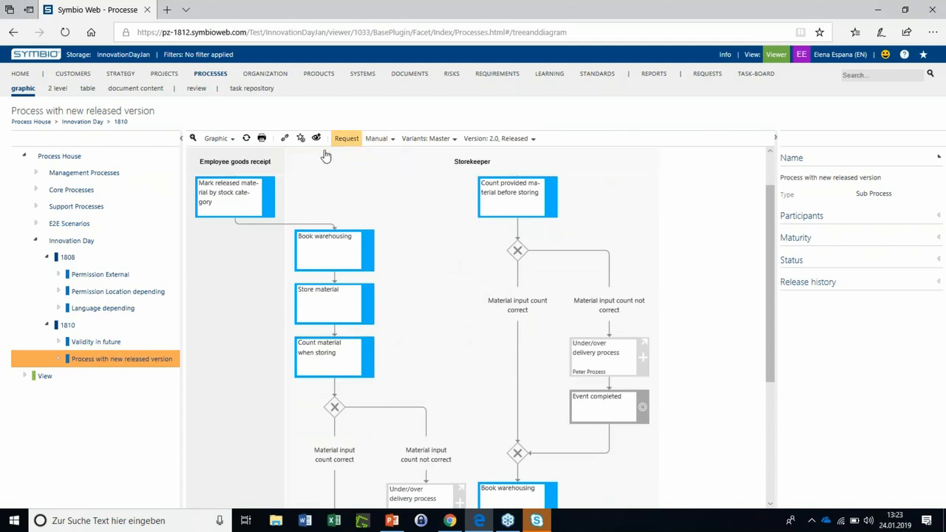
left_click(260, 142)
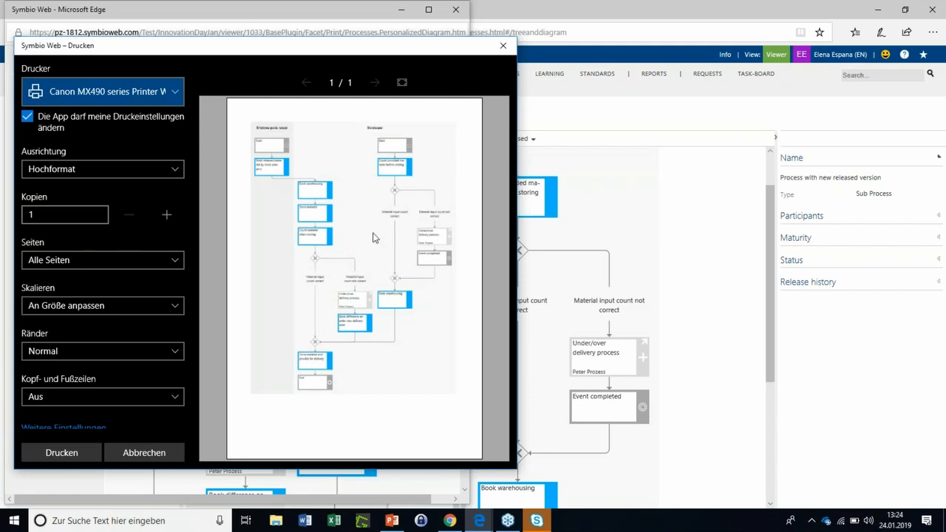
left_click(499, 50)
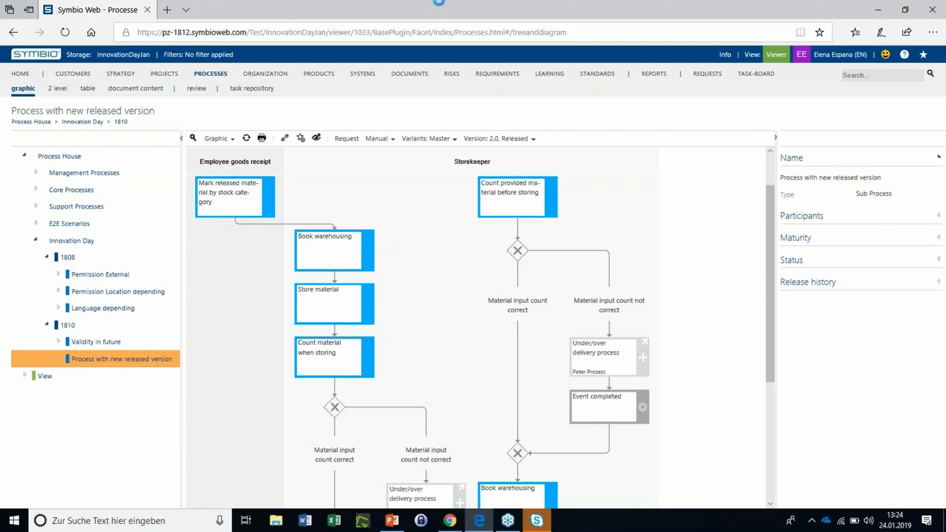
Switch to the Symbio Editor session in Chrome and view the selected roles in the administrator's user settings
left_click(449, 520)
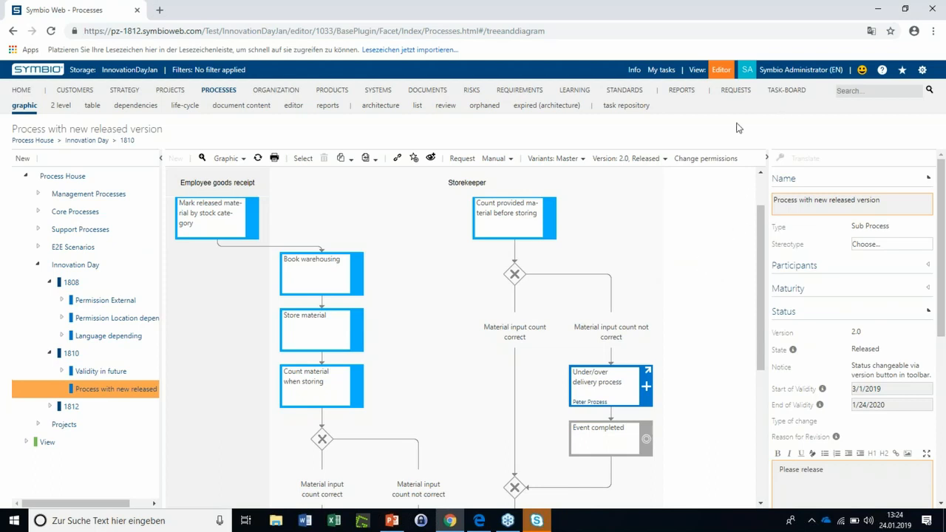
left_click(820, 71)
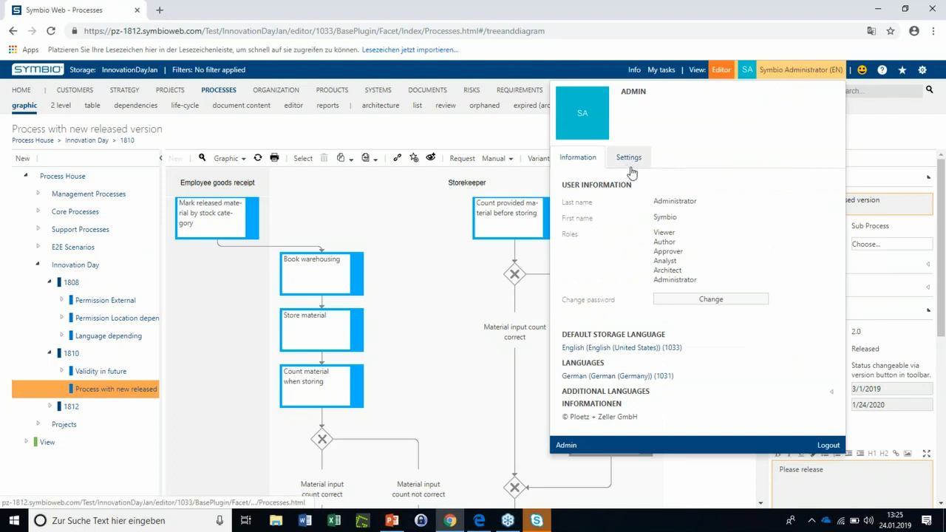
left_click(627, 160)
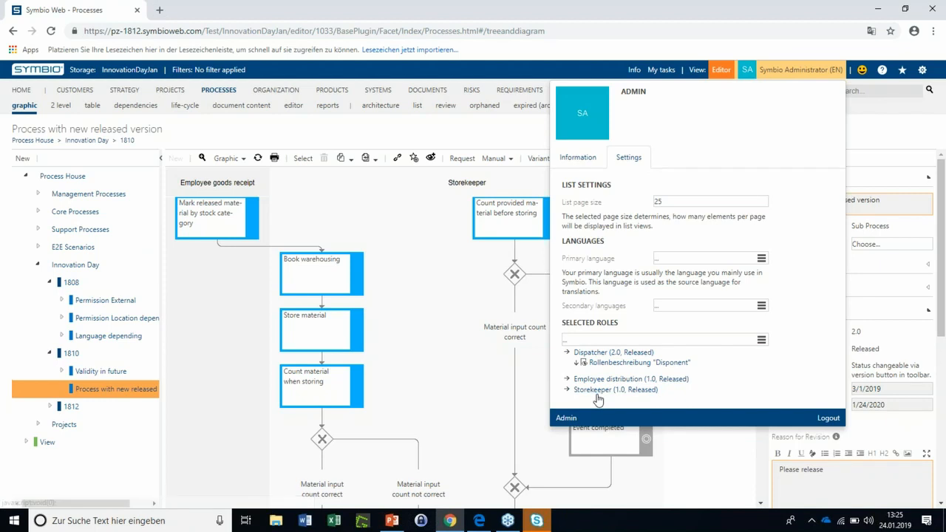
left_click(425, 233)
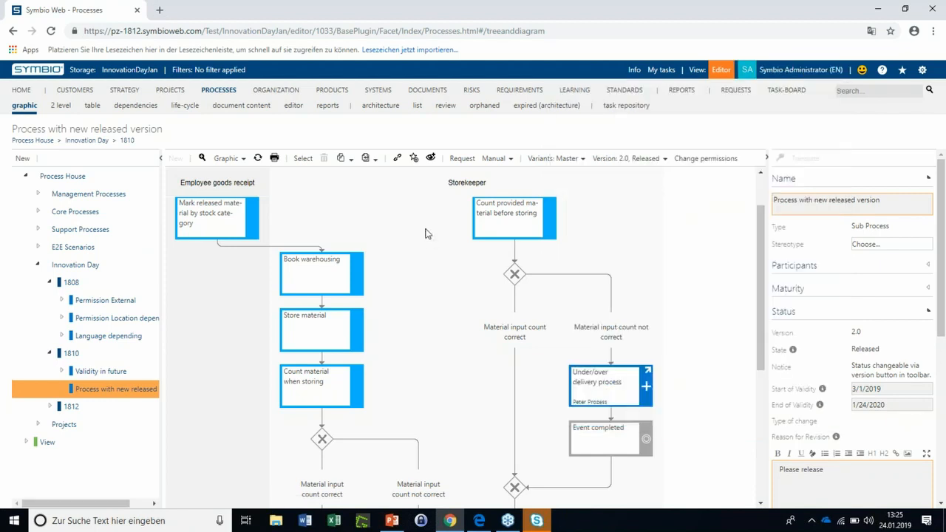
Open the role entries report and view its processes, tasks and documents
left_click(680, 90)
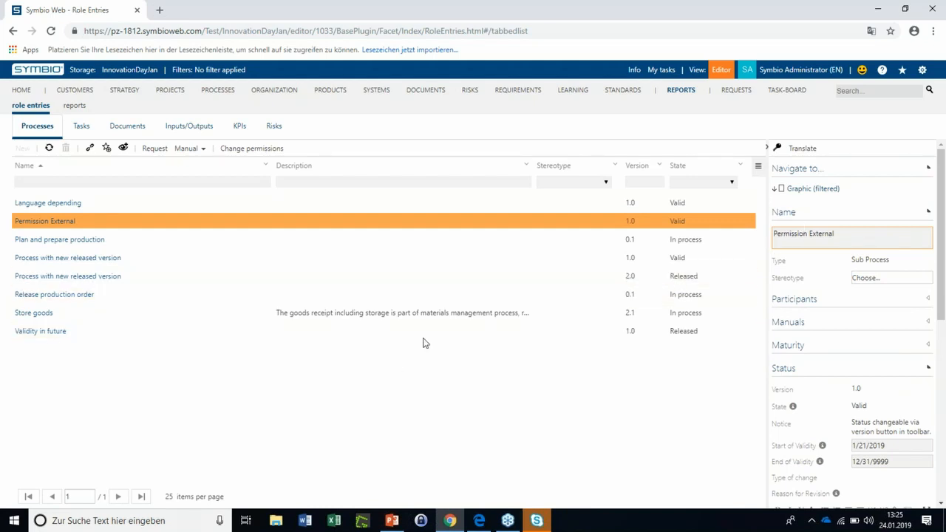
left_click(83, 127)
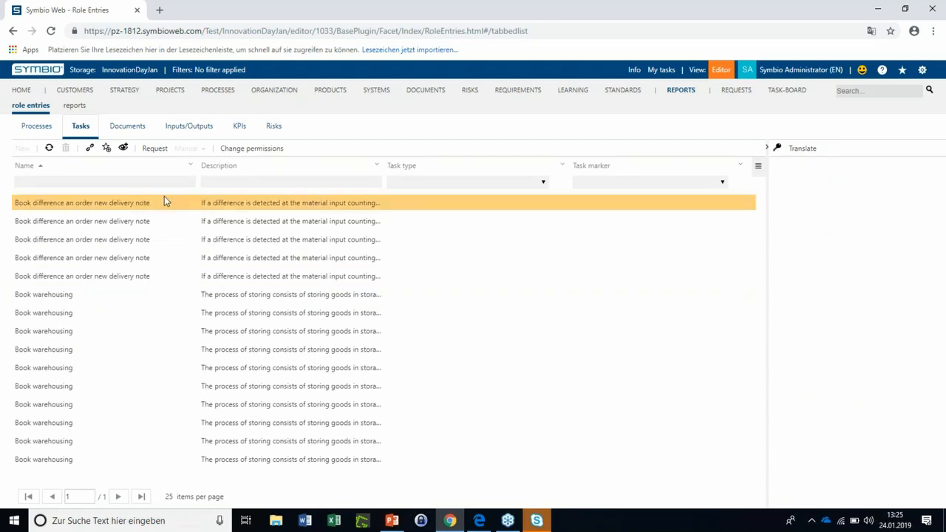
left_click(140, 126)
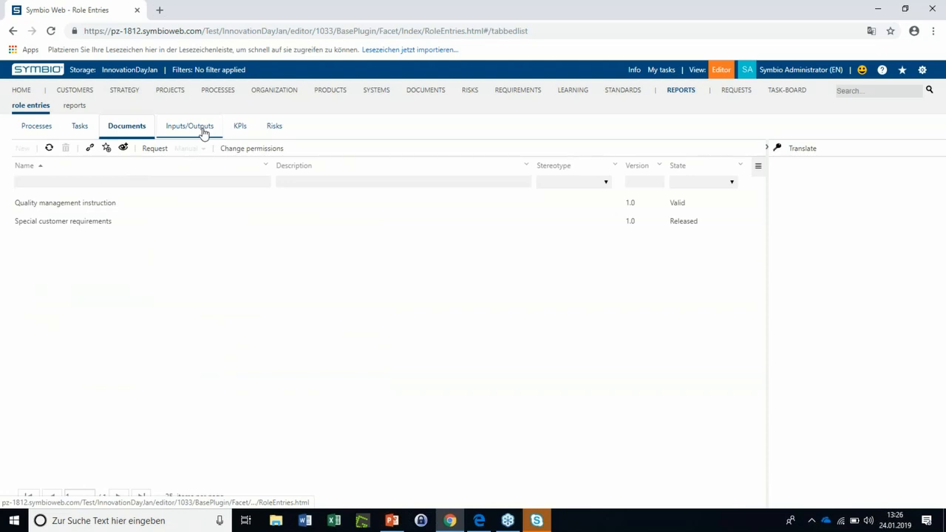
Open the my home overview page and review its processes, tasks, documents and inputs/outputs tiles
left_click(21, 89)
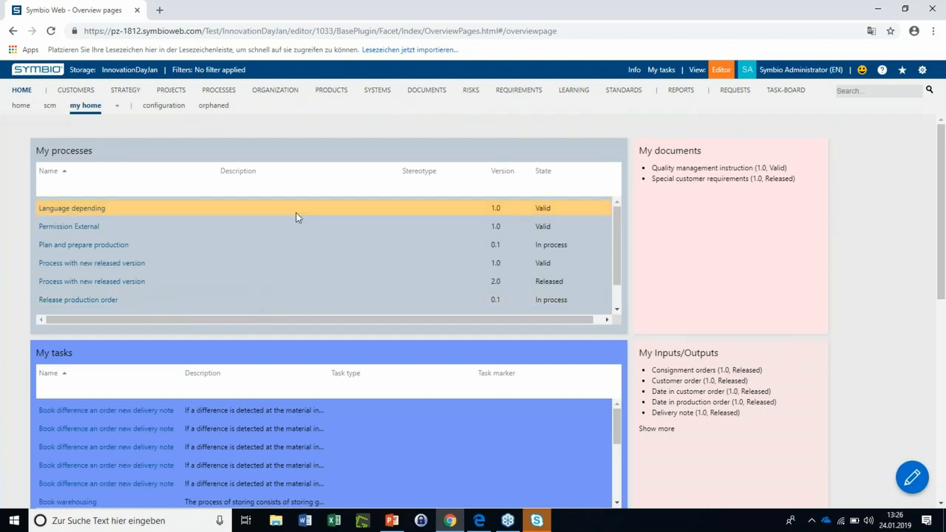
scroll(357, 306, "down", 1)
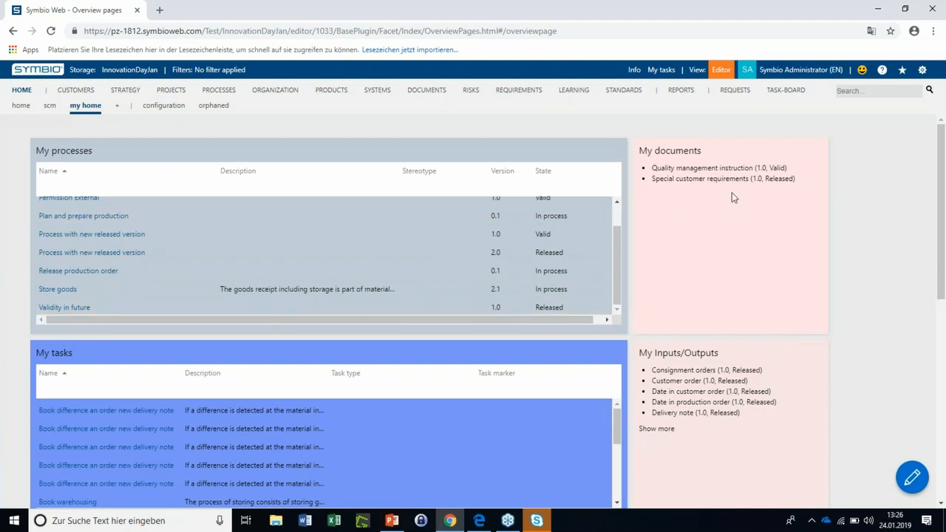
scroll(310, 341, "down", 1)
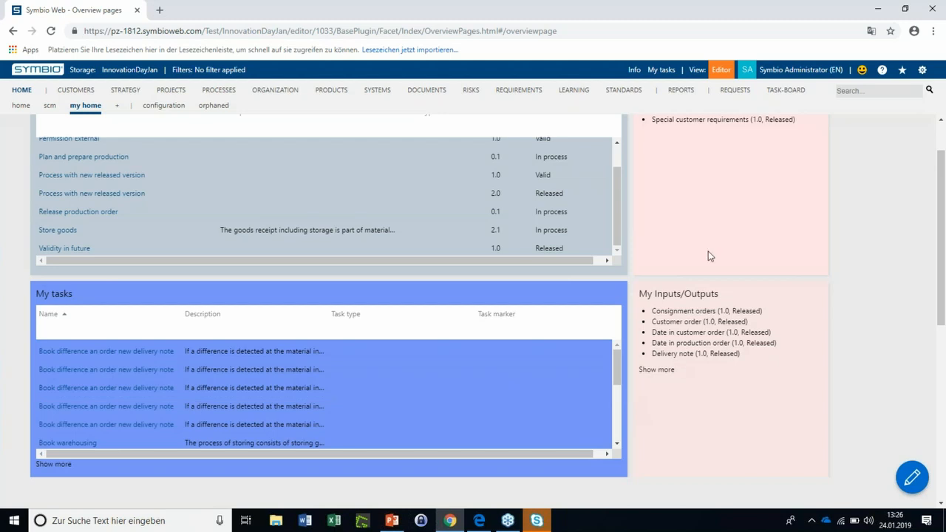
scroll(708, 255, "up", 2)
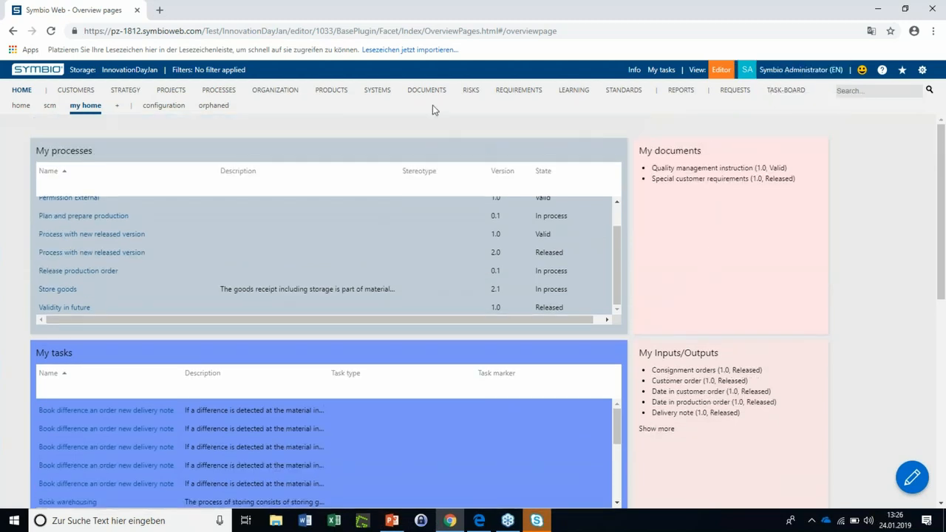
Open the organization's filtered roles list and page through to its last page
left_click(275, 90)
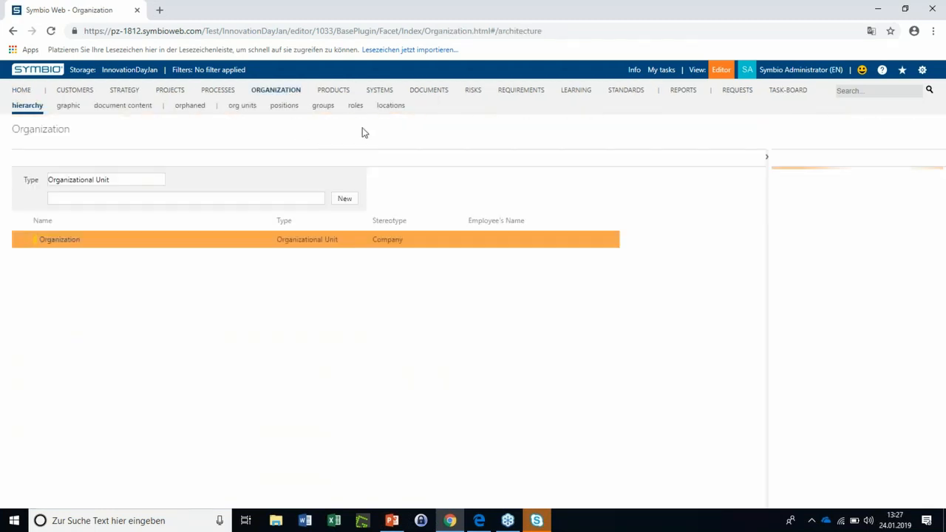
left_click(356, 105)
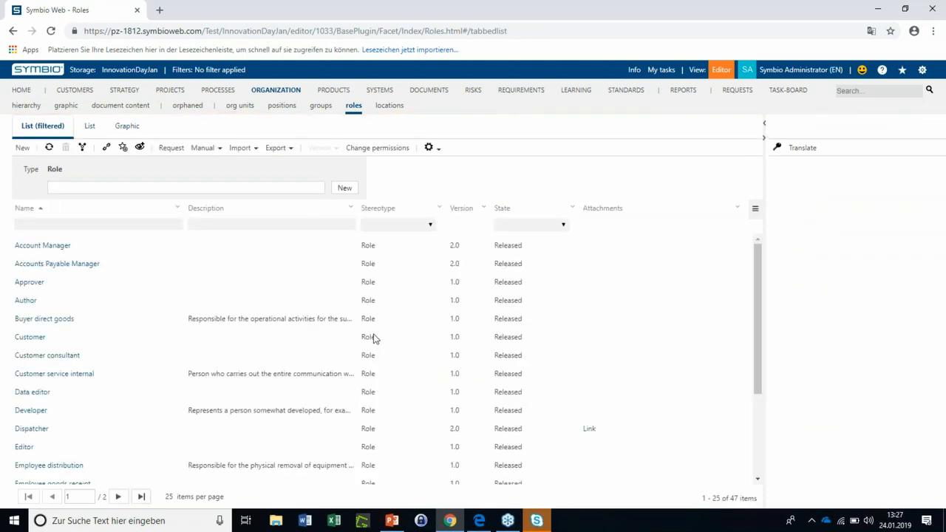
left_click(120, 498)
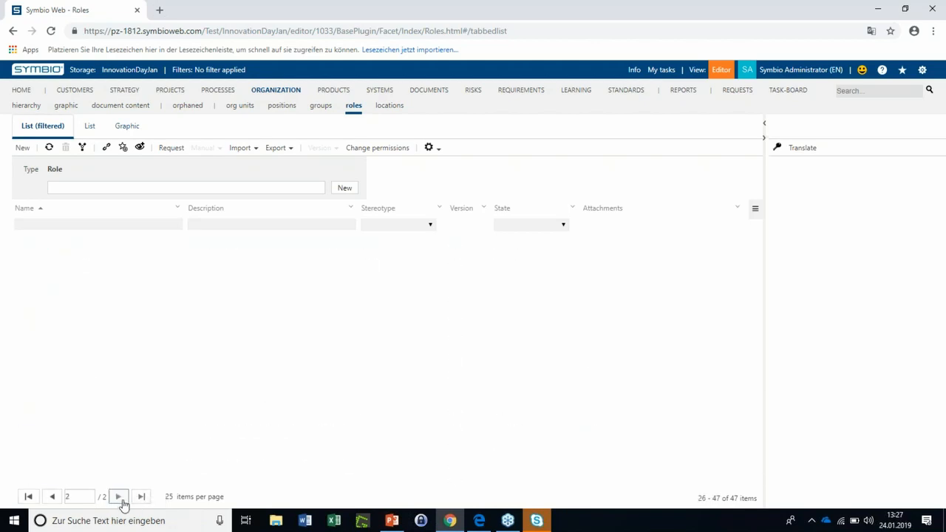
left_click(142, 498)
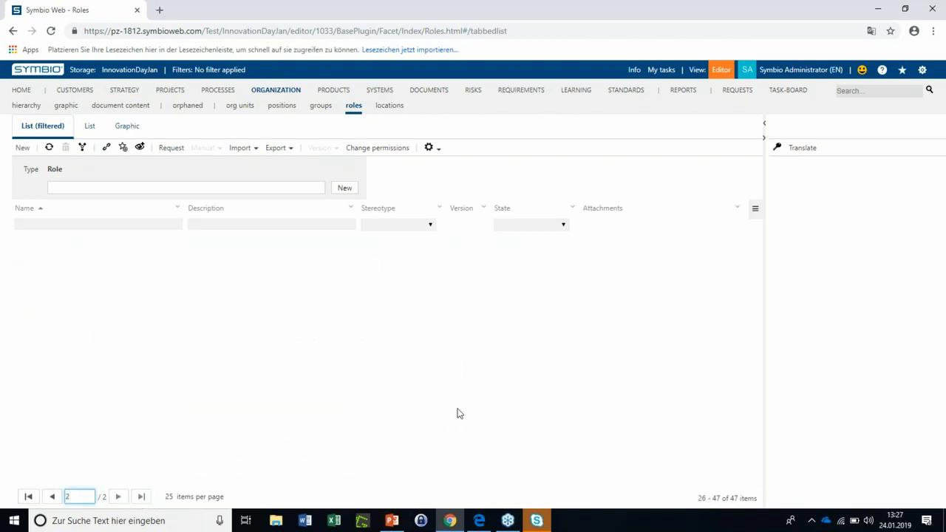
Open the administrator's user settings and show the available list page sizes
left_click(800, 70)
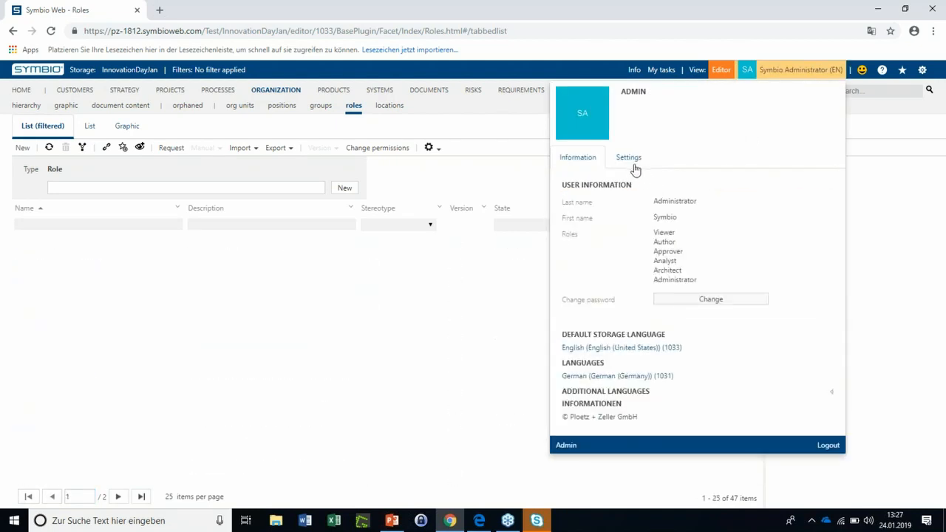
left_click(631, 164)
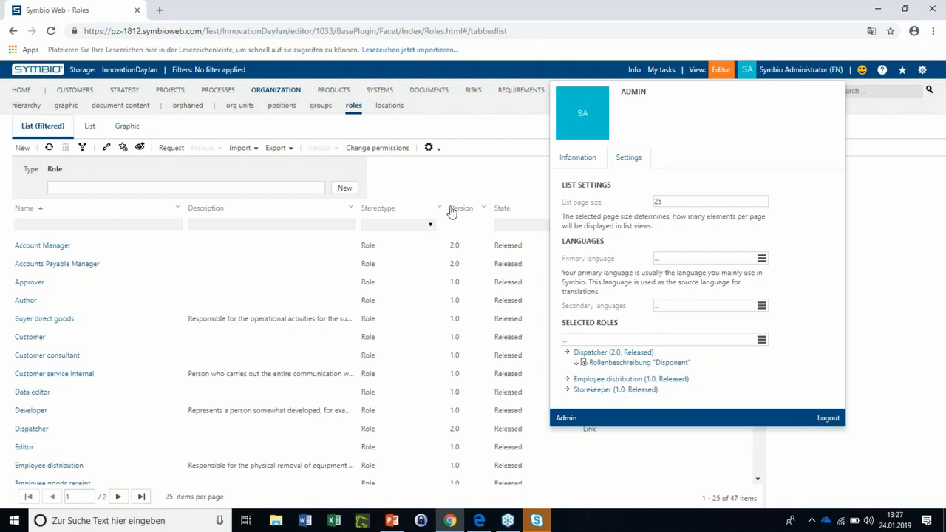
left_click(679, 204)
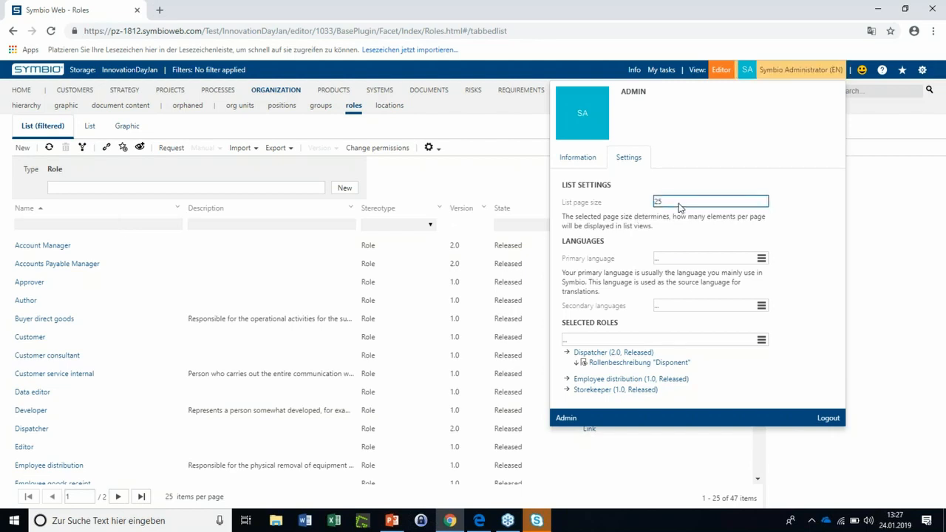
left_click(678, 204)
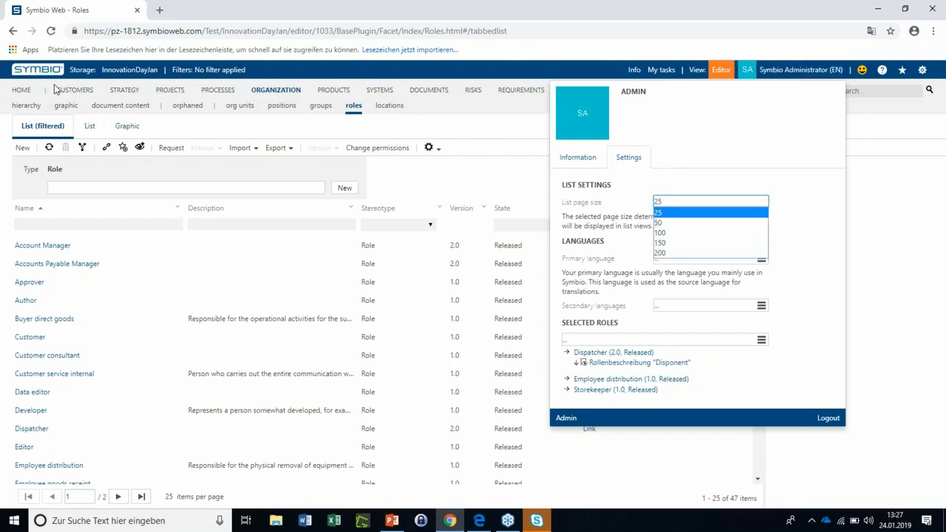
Open the "Grouping in detail view and detail content" process under Innovation Day 1812 in the processes graphic
left_click(213, 94)
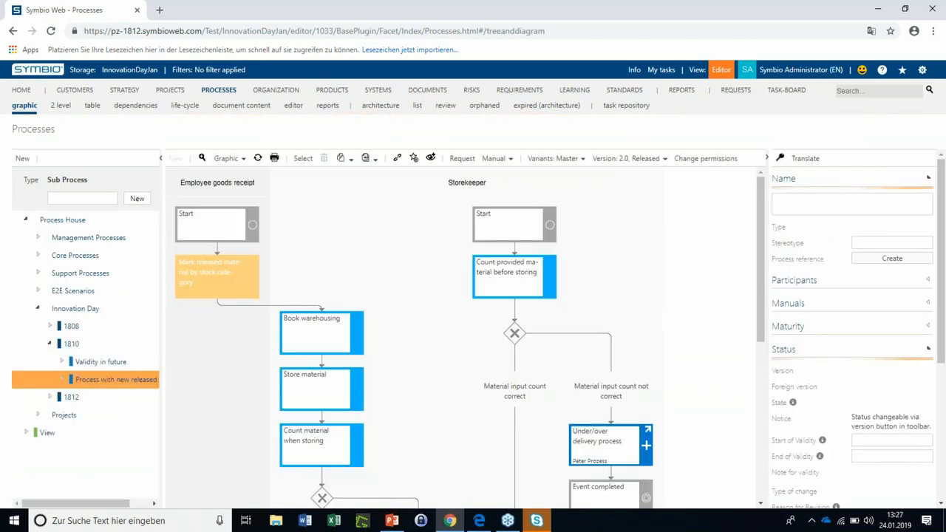
left_click(51, 402)
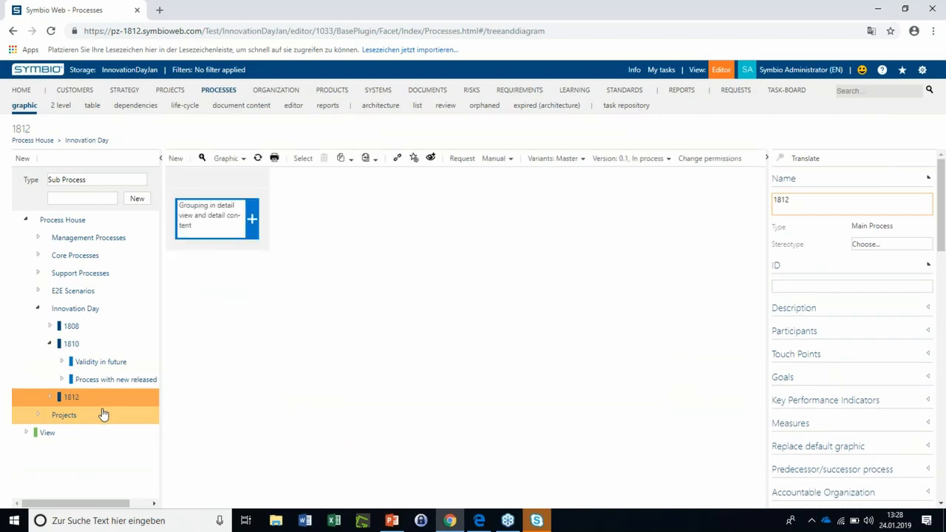
left_click(48, 399)
left_click(47, 416)
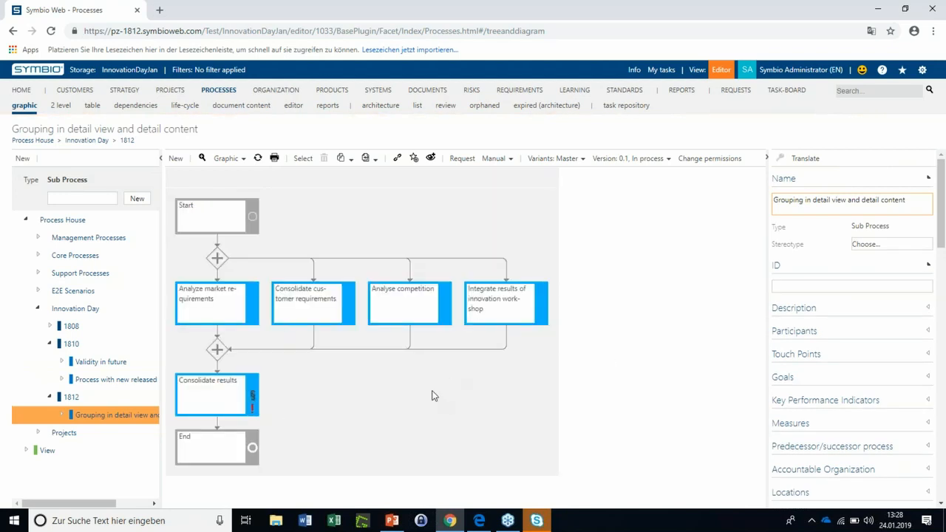
Switch the process graphic to the detail view and examine the grouped inputs, documents and risks around "Consolidate results"
left_click(226, 161)
left_click(247, 179)
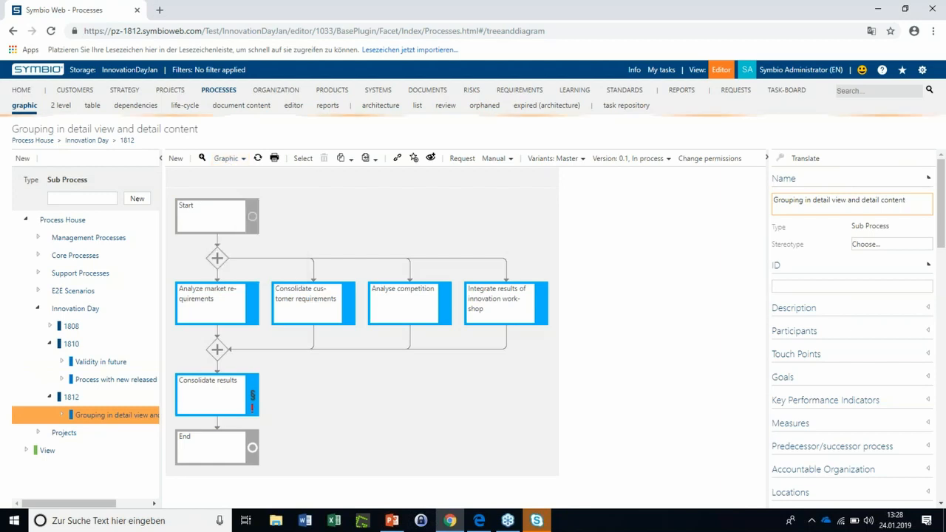
scroll(376, 315, "down", 1)
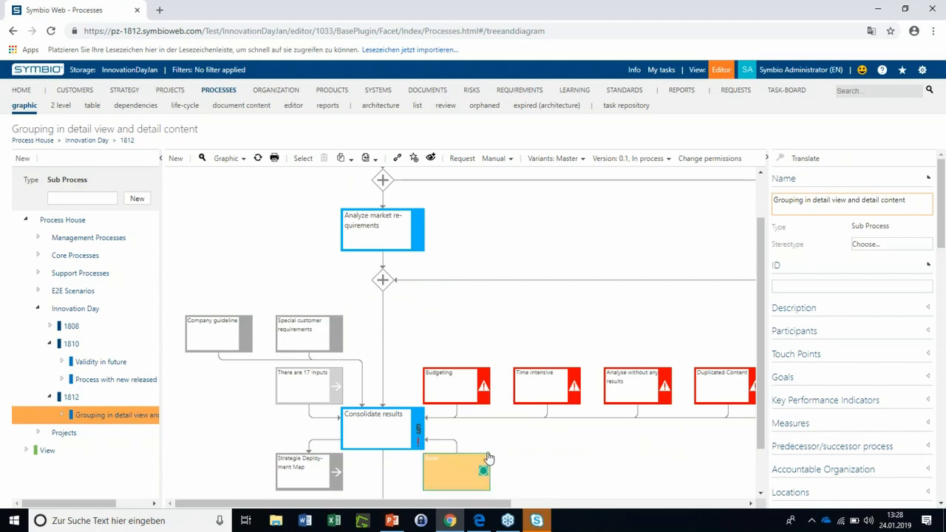
scroll(499, 443, "down", 1)
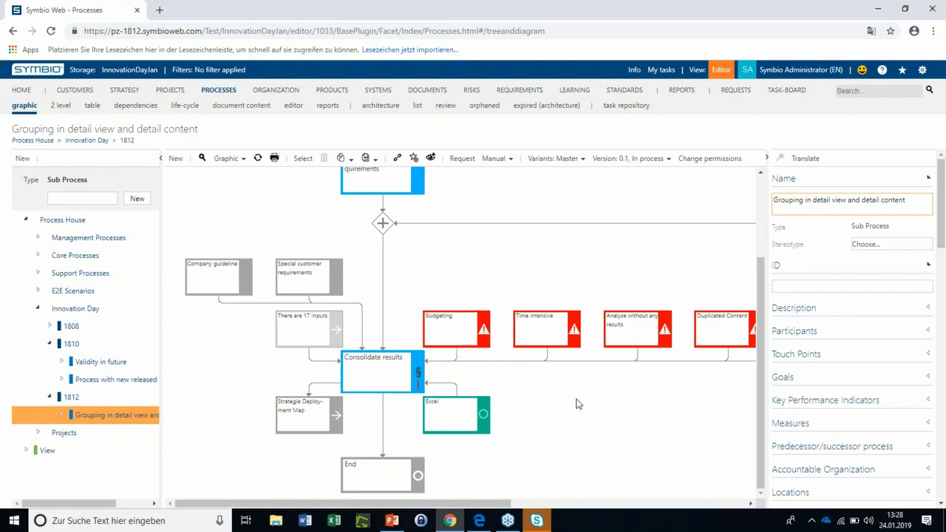
scroll(800, 403, "down", 2)
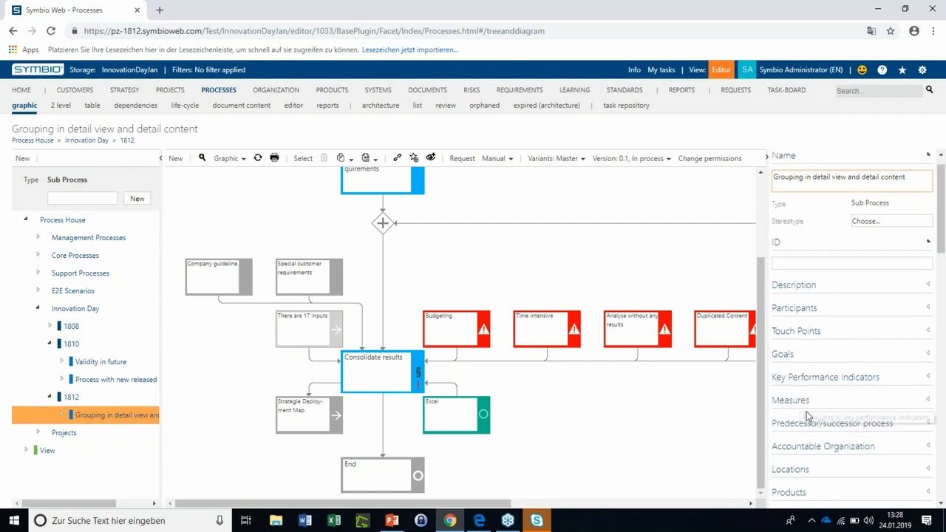
Select the "Consolidate results" task and expand the Operational risks and Financial risks groups in its detail content
left_click(392, 373)
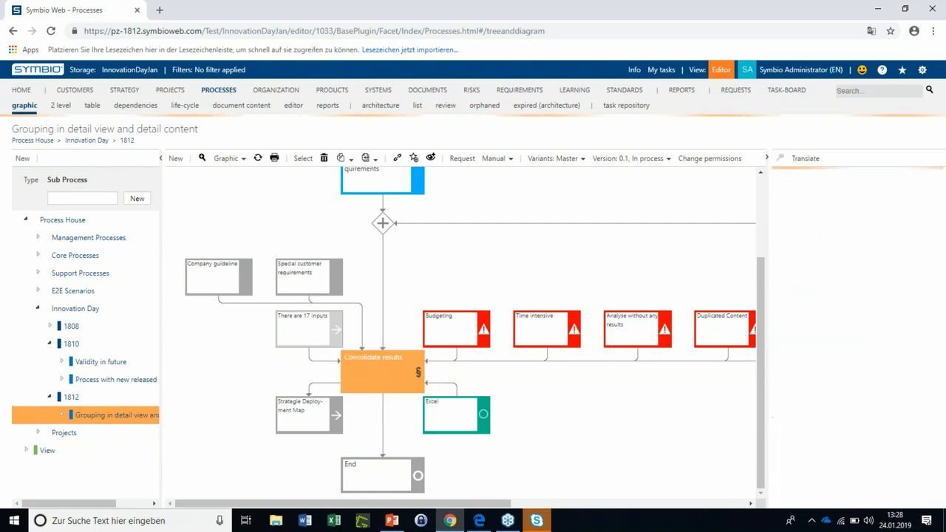
scroll(865, 377, "down", 3)
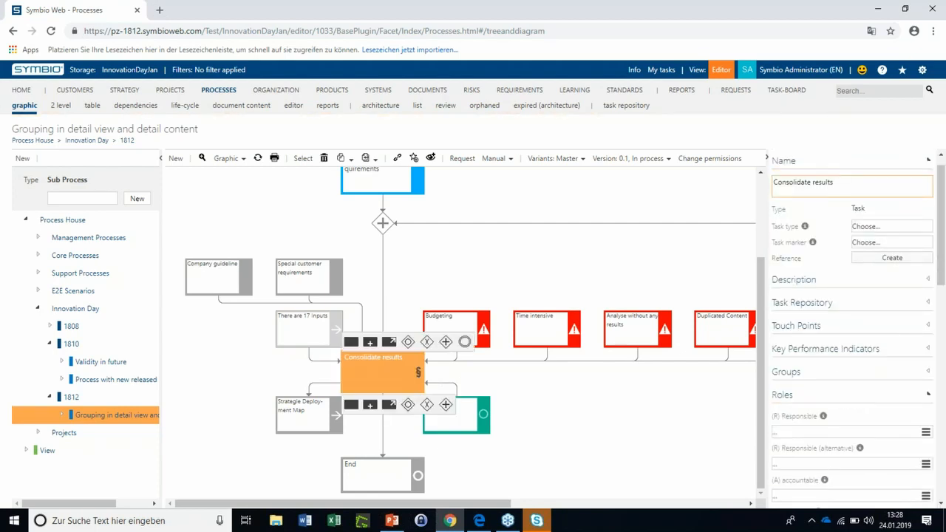
scroll(878, 396, "down", 7)
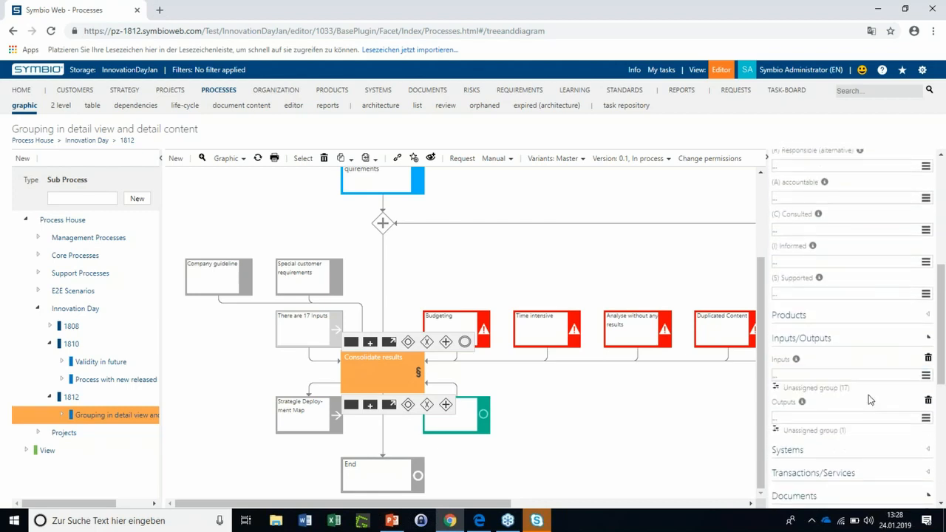
scroll(808, 378, "down", 3)
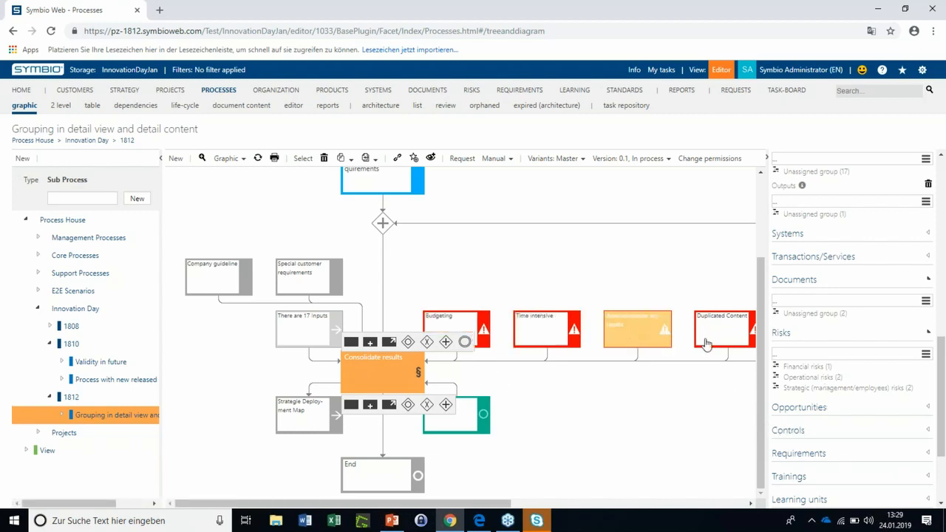
left_click(798, 378)
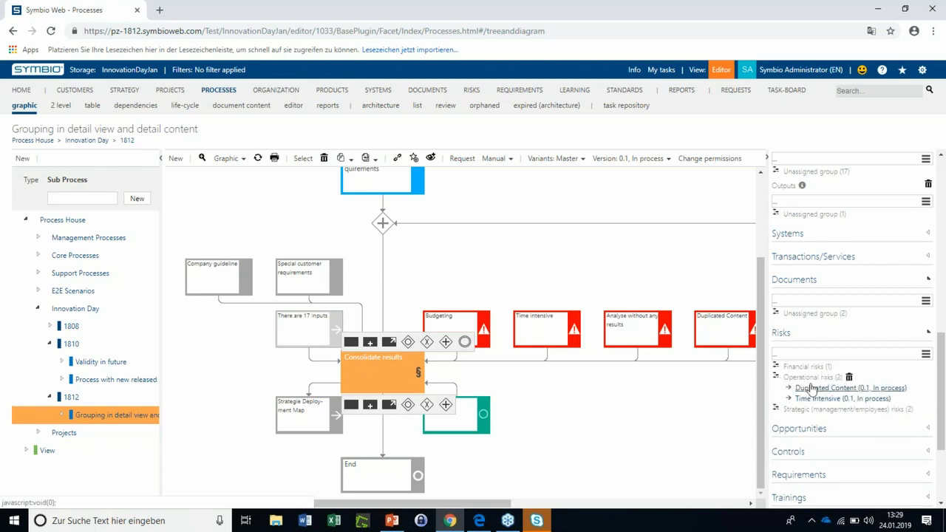
left_click(807, 367)
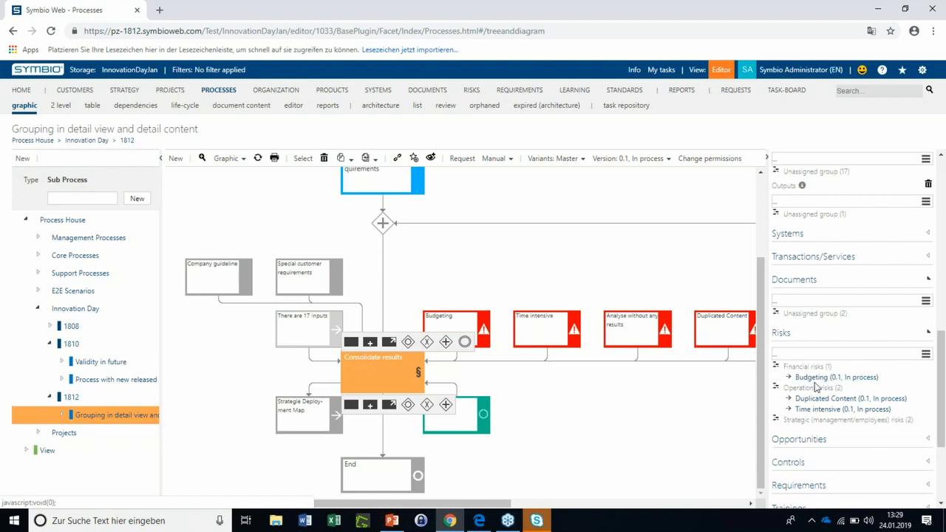